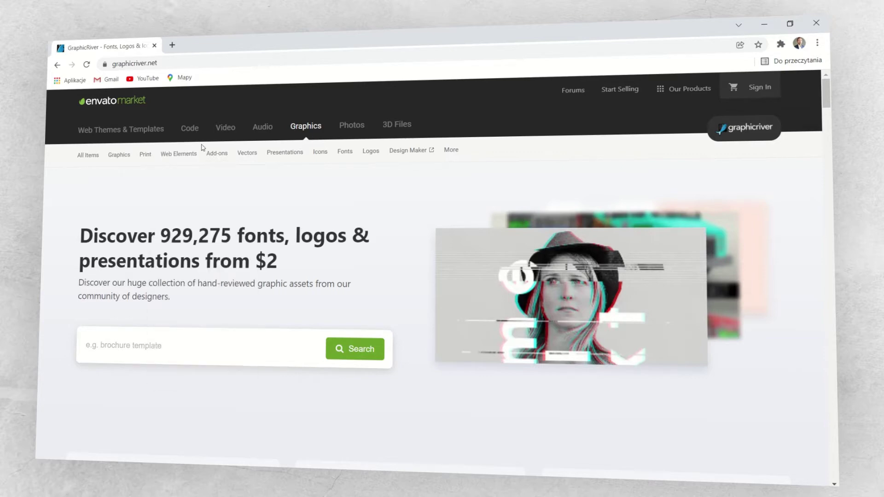
Step: Open GraphicRiver's PowerPoint Templates category and scroll through the listings
{"action": "mouse_move", "coordinate": [285, 152]}
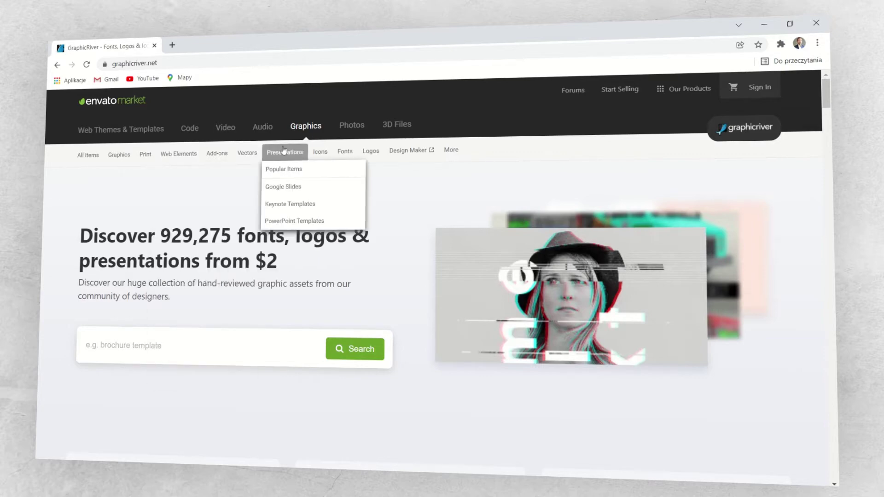
{"action": "left_click", "coordinate": [298, 222]}
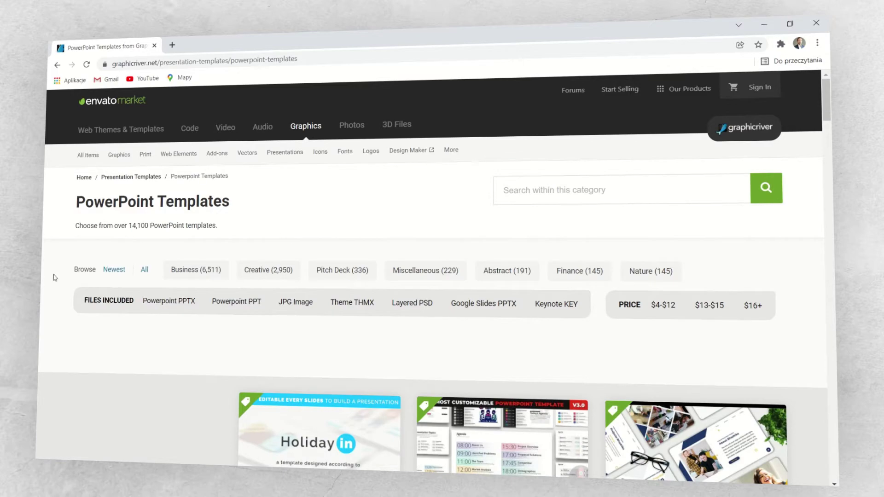
{"action": "scroll", "coordinate": [170, 282], "scroll_direction": "down", "scroll_amount": 10}
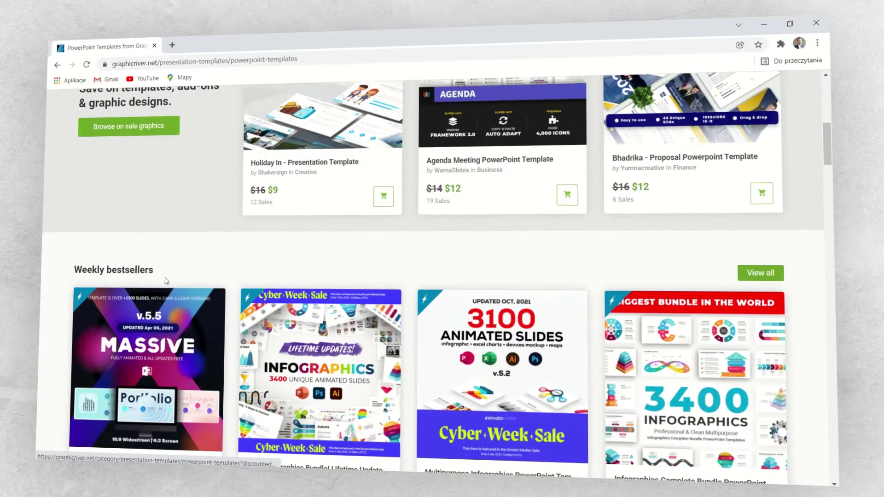
{"action": "scroll", "coordinate": [170, 282], "scroll_direction": "down", "scroll_amount": 10}
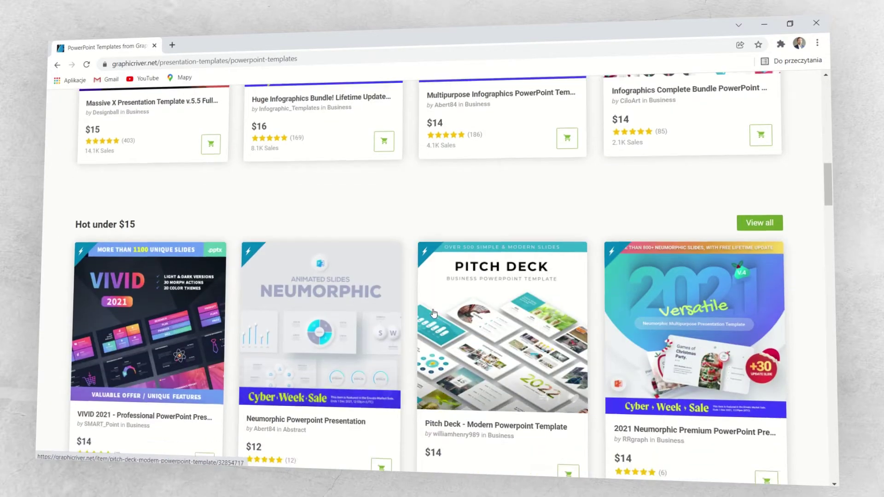
{"action": "scroll", "coordinate": [429, 311], "scroll_direction": "down", "scroll_amount": 5}
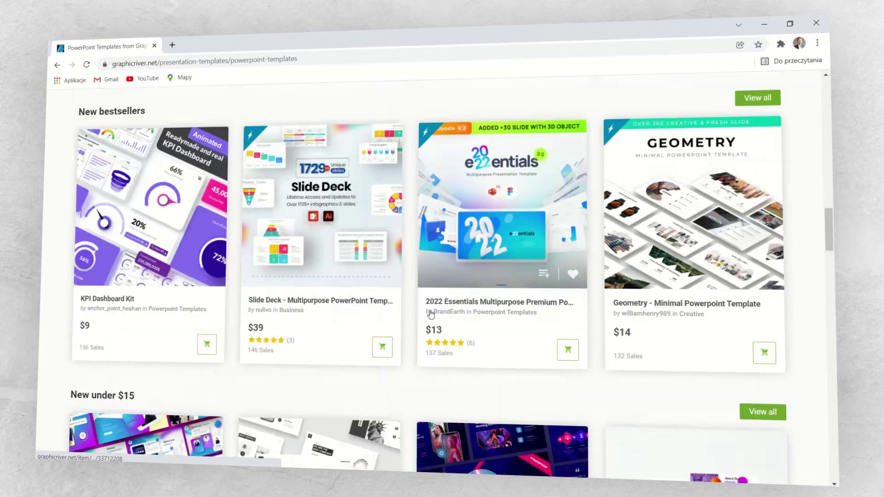
{"action": "scroll", "coordinate": [536, 271], "scroll_direction": "down", "scroll_amount": 10}
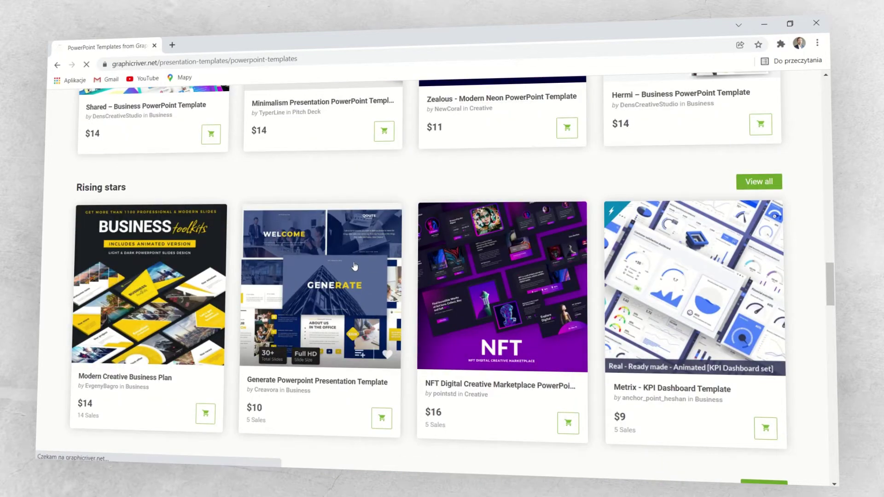
Step: View the Generate PowerPoint Presentation Template item and its 10 dollar price
{"action": "left_click", "coordinate": [359, 323]}
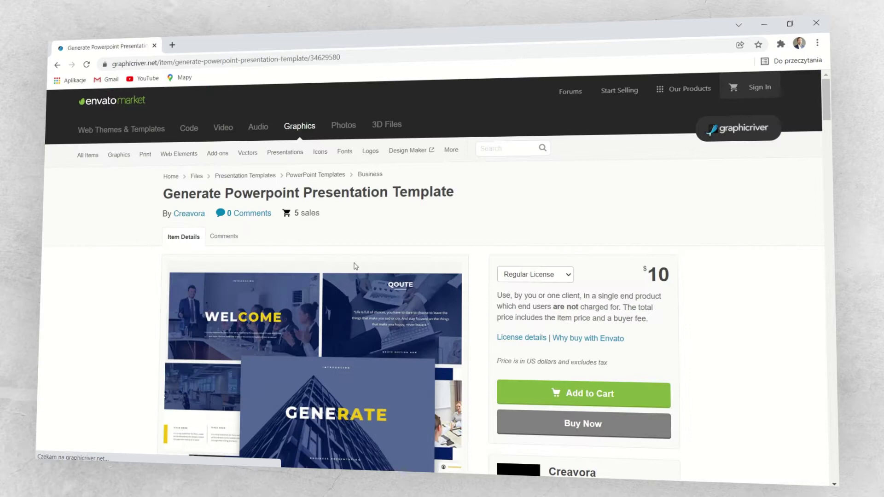
{"action": "double_click", "coordinate": [660, 275]}
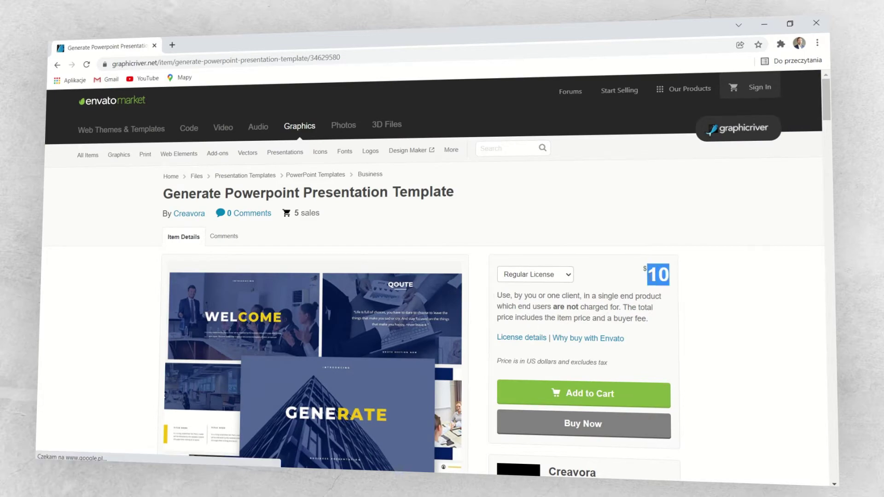
{"action": "left_click", "coordinate": [657, 308]}
{"action": "scroll", "coordinate": [409, 324], "scroll_direction": "down", "scroll_amount": 5}
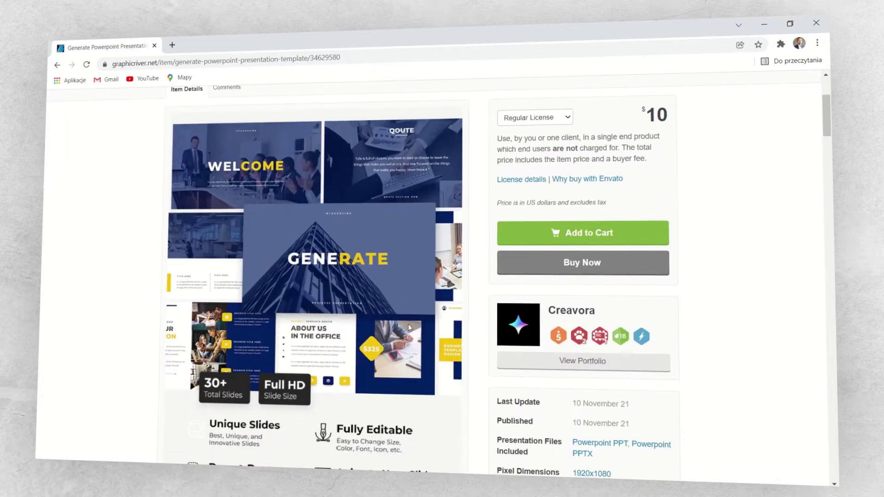
{"action": "scroll", "coordinate": [376, 294], "scroll_direction": "up", "scroll_amount": 2}
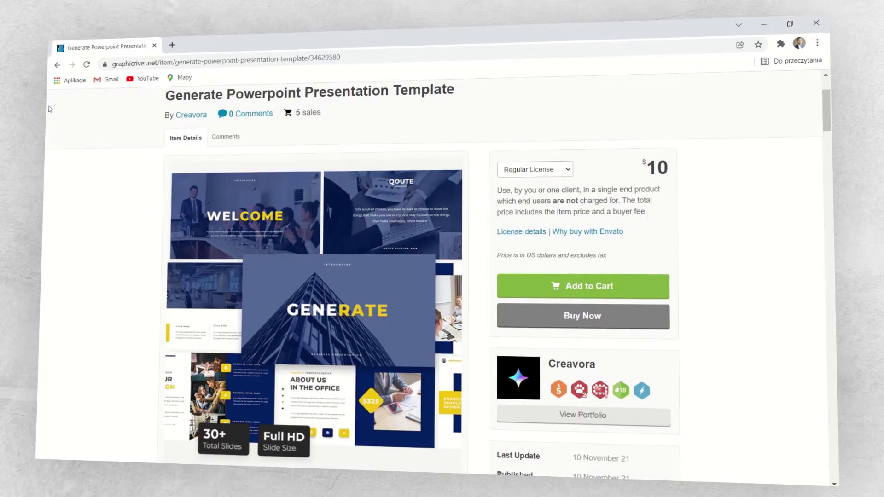
Step: Return to the listings and look over the Metrix KPI Dashboard Template item
{"action": "left_click", "coordinate": [58, 64]}
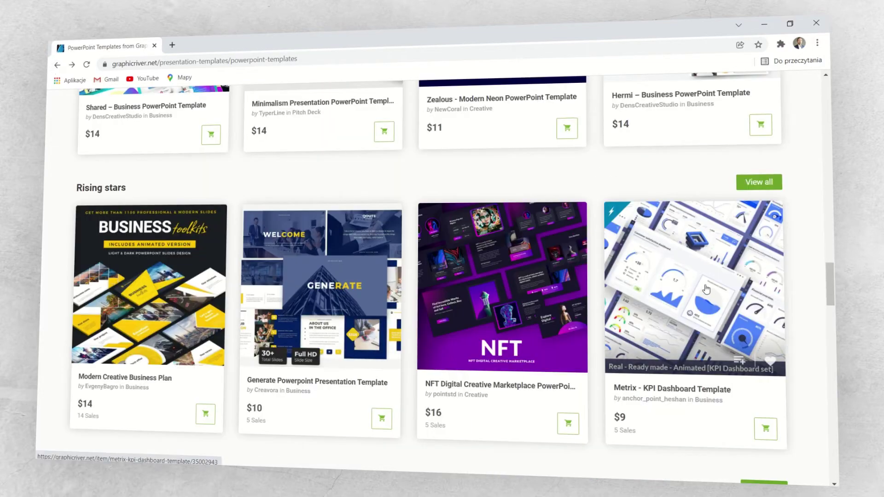
{"action": "left_click", "coordinate": [706, 289]}
{"action": "scroll", "coordinate": [380, 231], "scroll_direction": "down", "scroll_amount": 1}
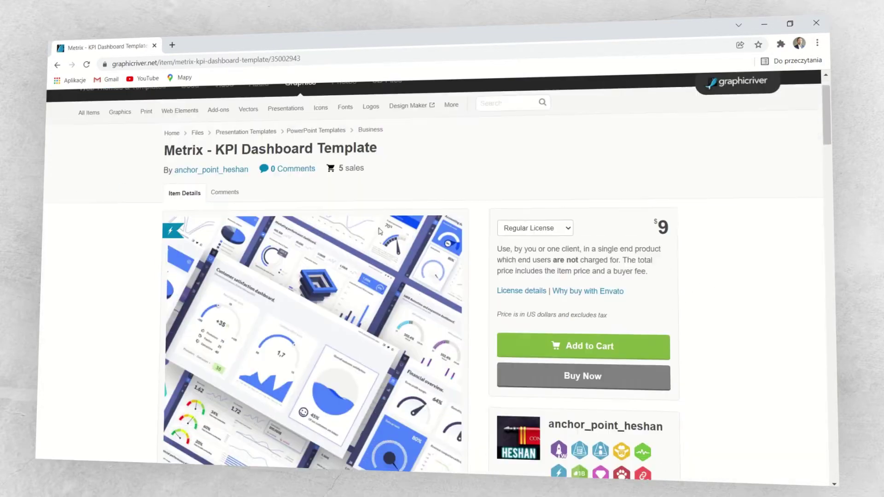
{"action": "key", "text": "alt+Left"}
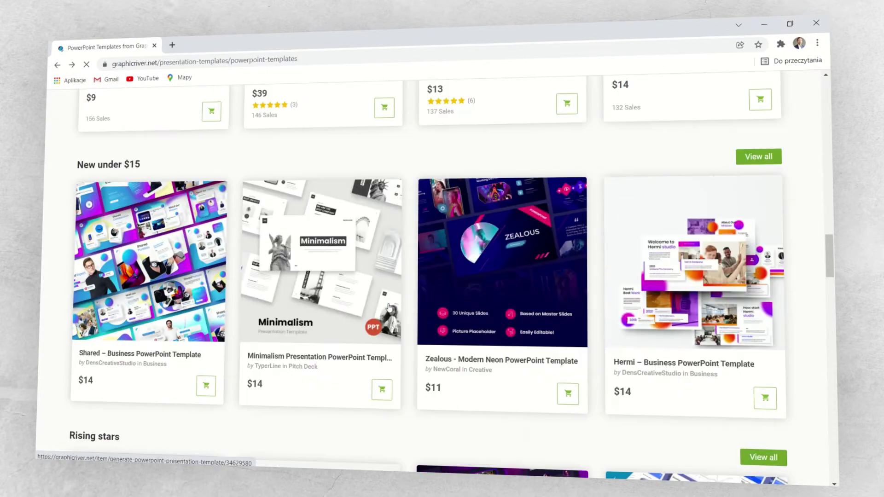
Step: Back on the listings, open the Infographics Complete Bundle item page
{"action": "scroll", "coordinate": [388, 307], "scroll_direction": "up", "scroll_amount": 3}
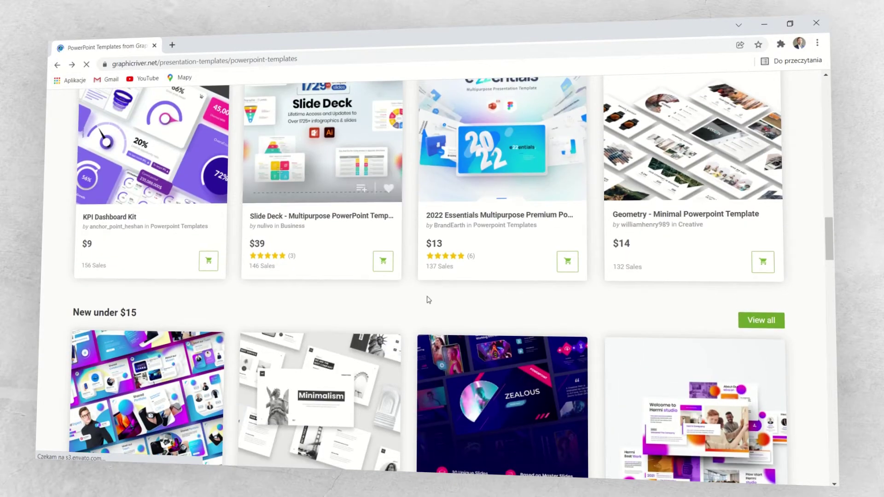
{"action": "scroll", "coordinate": [428, 299], "scroll_direction": "up", "scroll_amount": 10}
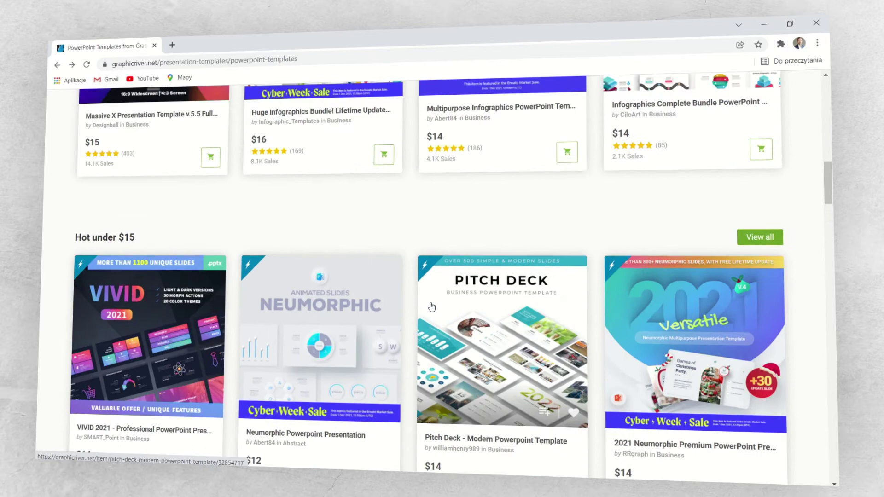
{"action": "scroll", "coordinate": [431, 307], "scroll_direction": "up", "scroll_amount": 3}
{"action": "left_click", "coordinate": [669, 172]}
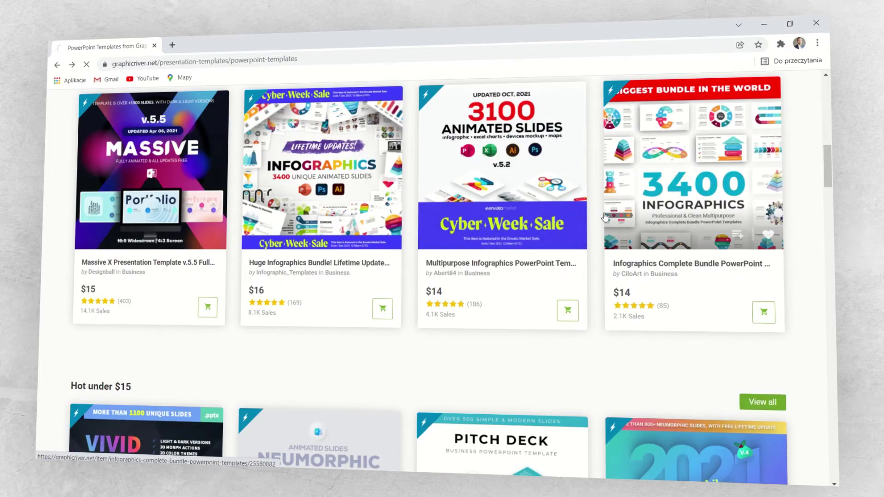
{"action": "scroll", "coordinate": [355, 316], "scroll_direction": "down", "scroll_amount": 1}
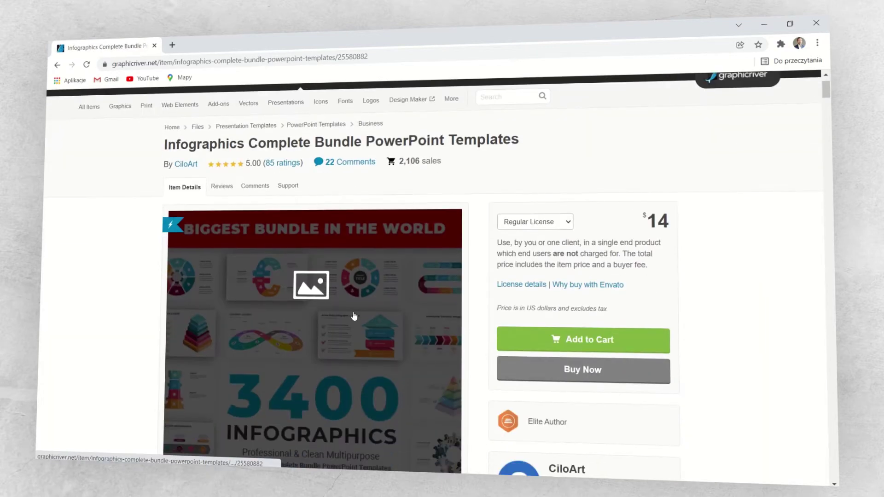
Step: Show the bundle preview full screen and page through to the diamond four-segment infographic
{"action": "left_click", "coordinate": [355, 317]}
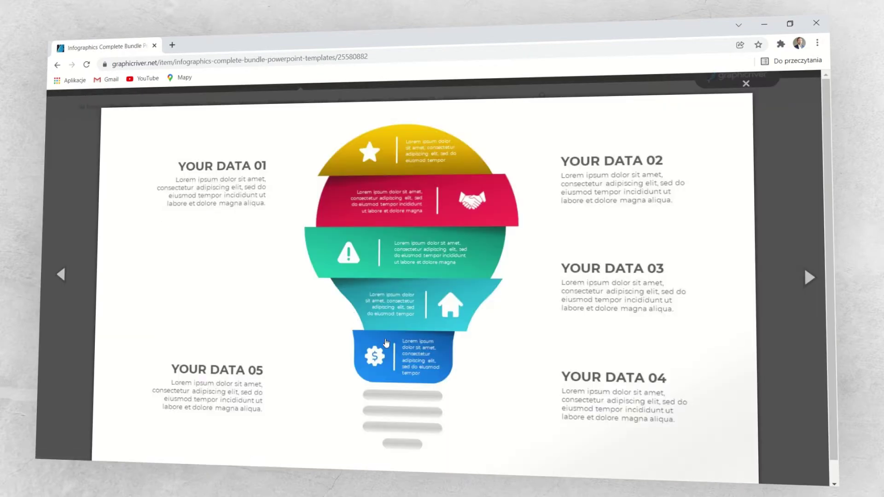
{"action": "left_click", "coordinate": [809, 277]}
{"action": "left_click", "coordinate": [811, 278]}
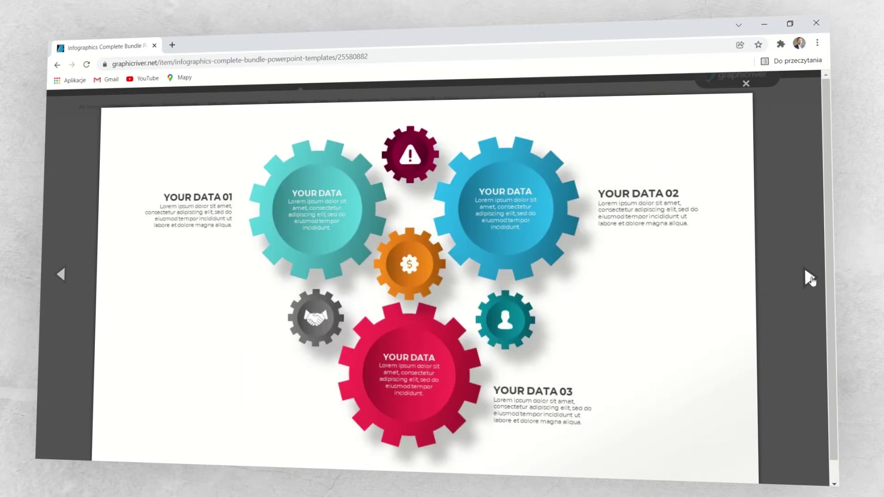
{"action": "left_click", "coordinate": [811, 279]}
{"action": "left_click", "coordinate": [811, 279]}
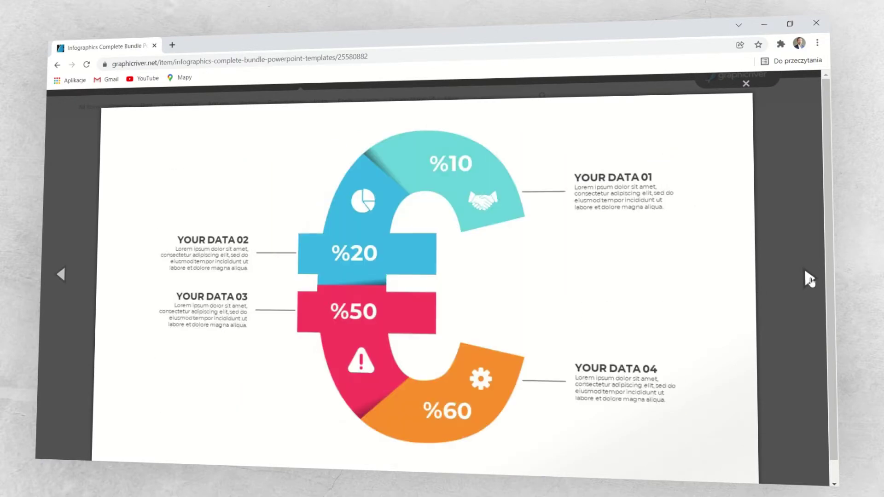
{"action": "left_click", "coordinate": [810, 280]}
{"action": "left_click", "coordinate": [810, 280]}
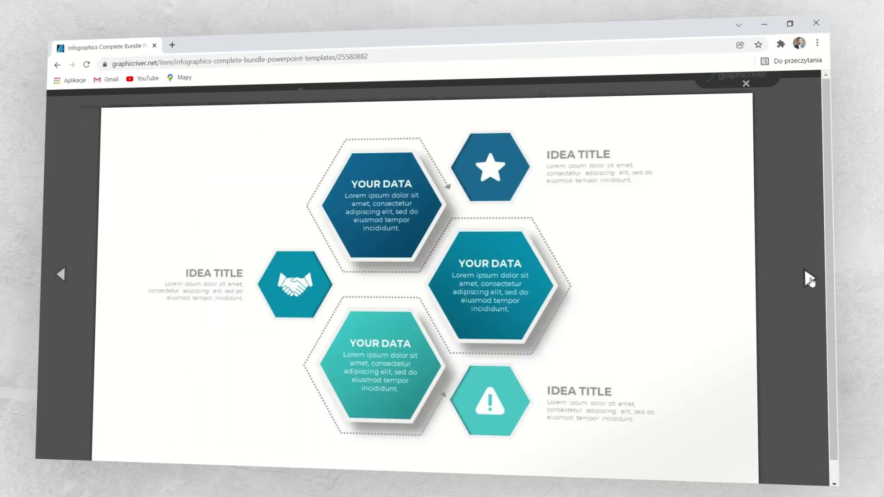
{"action": "left_click", "coordinate": [811, 279]}
{"action": "left_click", "coordinate": [810, 280]}
{"action": "left_click", "coordinate": [810, 279]}
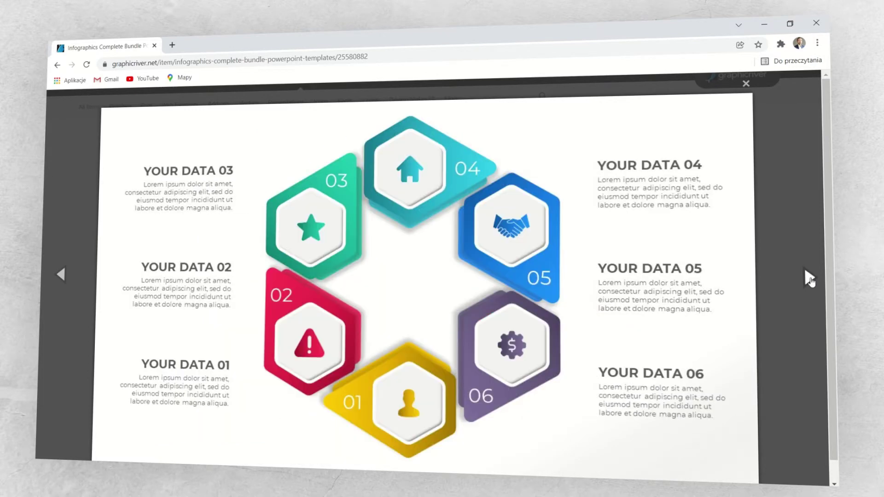
{"action": "left_click", "coordinate": [811, 279]}
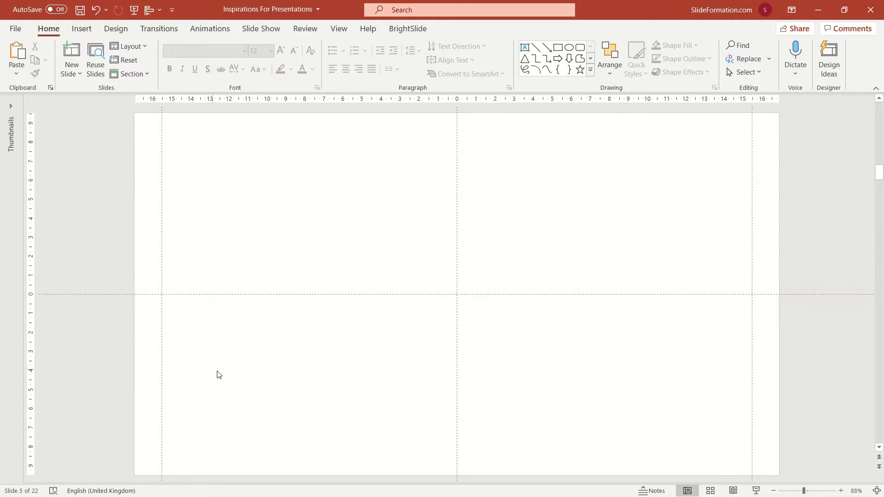
Step: Paste the diamond infographic screenshot onto slide 6, then move on to blank slide 7
{"action": "scroll", "coordinate": [219, 374], "scroll_direction": "down", "scroll_amount": 1}
{"action": "key", "text": "ctrl+v"}
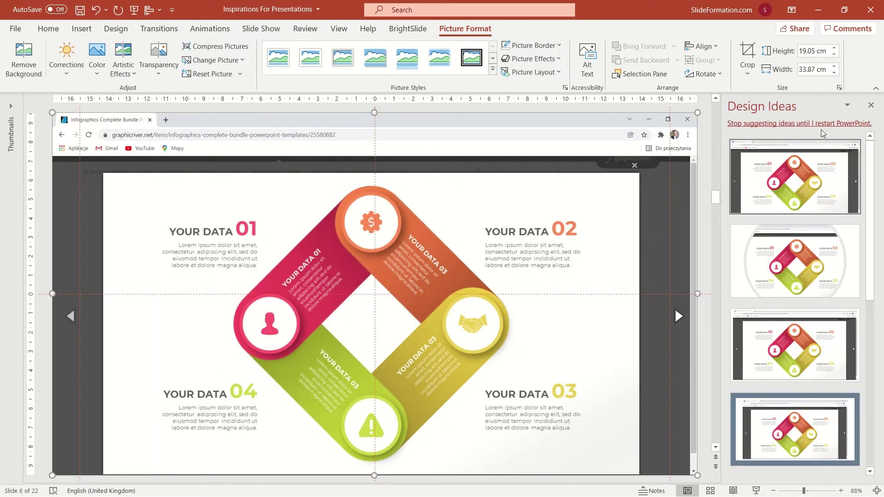
{"action": "left_click", "coordinate": [823, 124]}
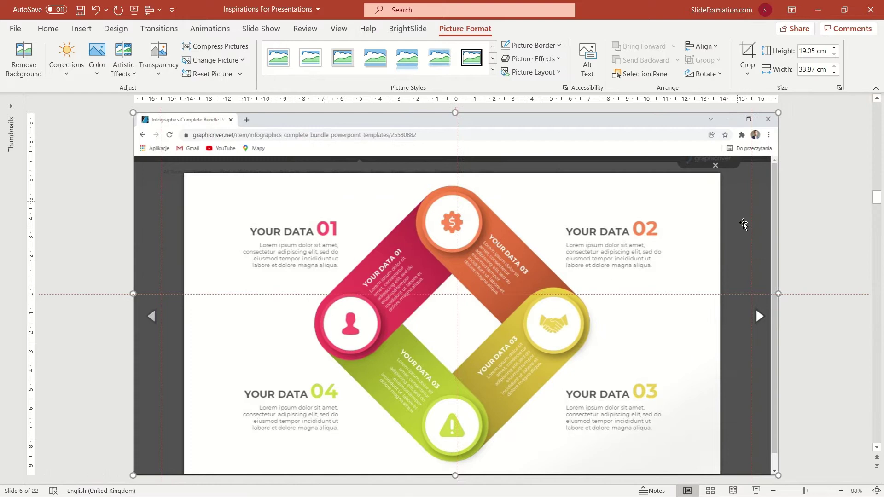
{"action": "left_click", "coordinate": [809, 259]}
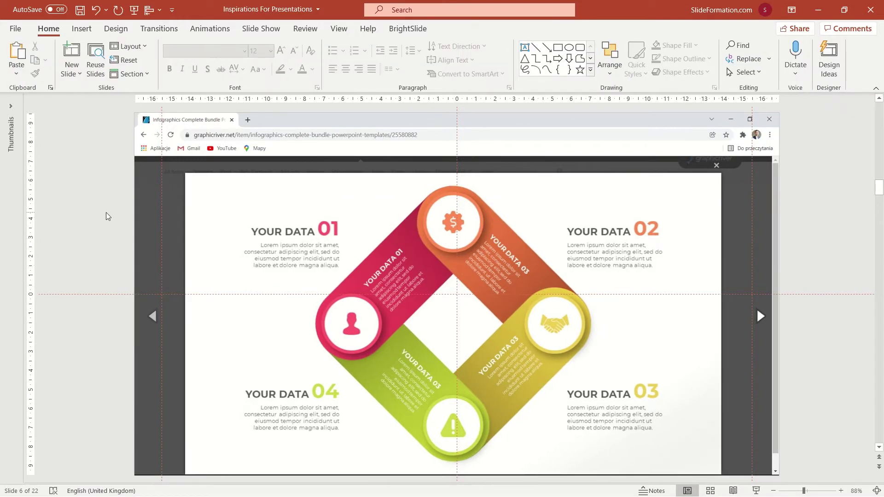
{"action": "scroll", "coordinate": [631, 315], "scroll_direction": "down", "scroll_amount": 1}
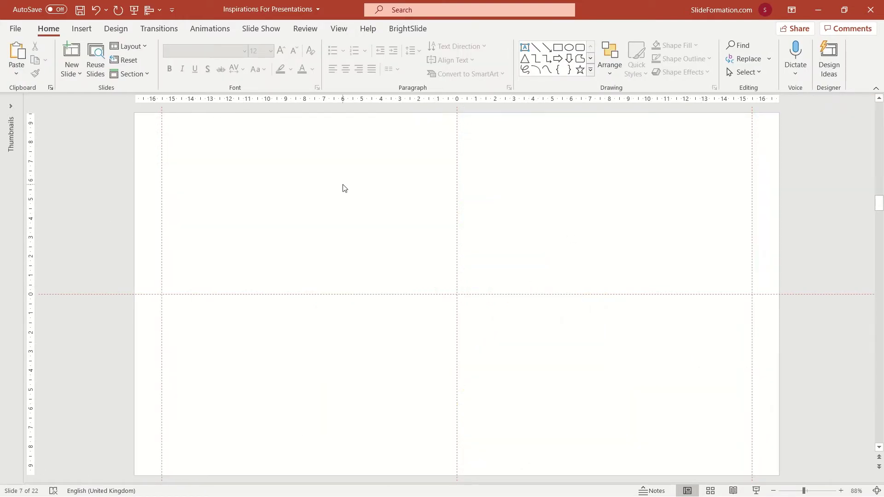
Step: Give slide 7 the Title Only layout and title it 'WE FACE 4 CHALLENGES'
{"action": "left_click", "coordinate": [138, 48]}
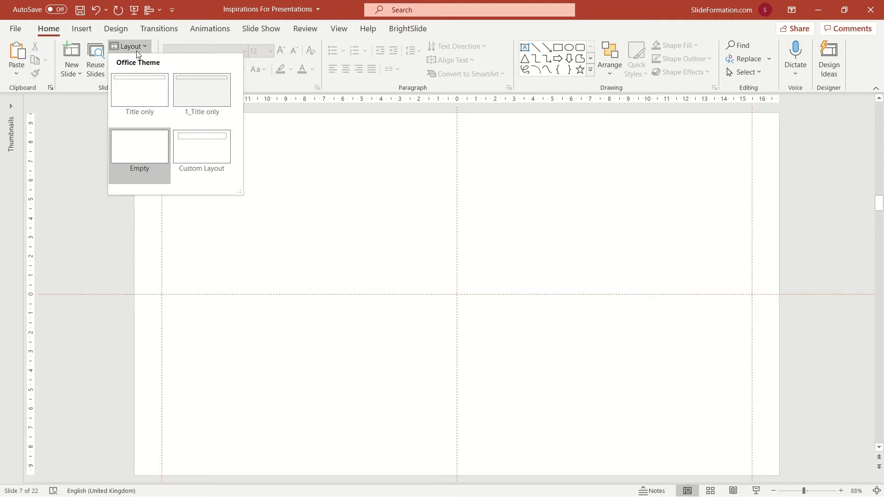
{"action": "left_click", "coordinate": [145, 83]}
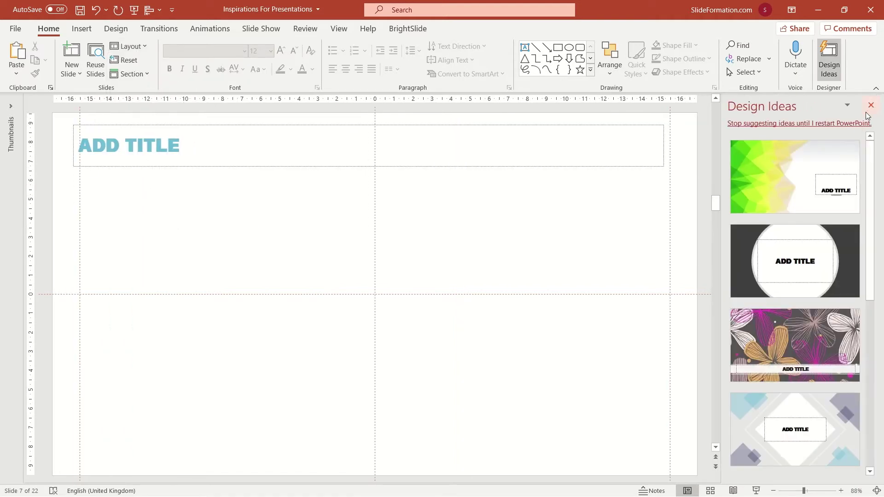
{"action": "left_click", "coordinate": [870, 105]}
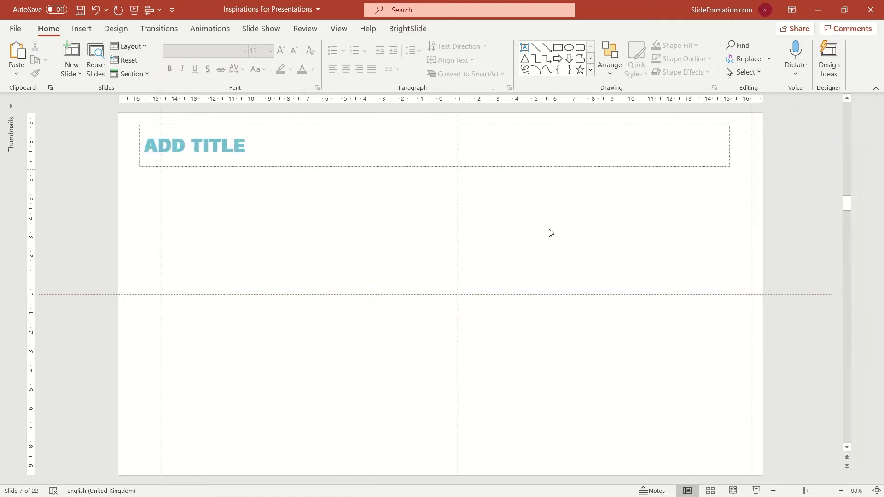
{"action": "left_click", "coordinate": [217, 154]}
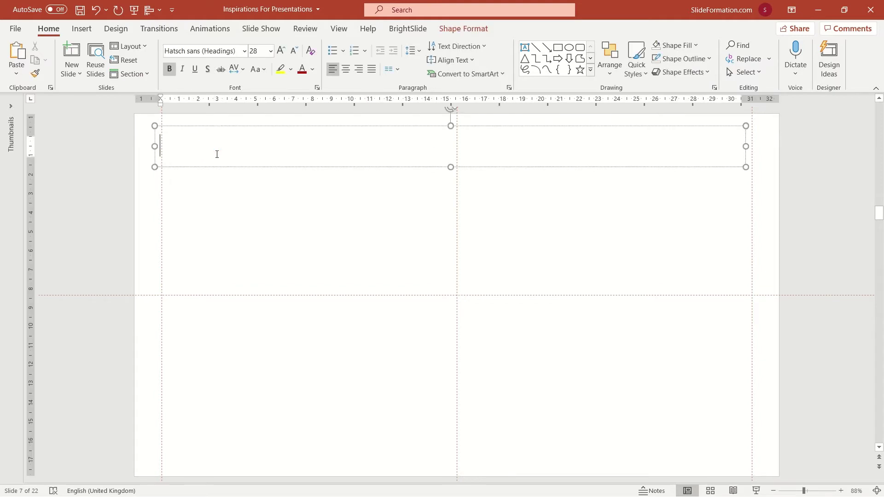
{"action": "type", "text": "WE FACE "}
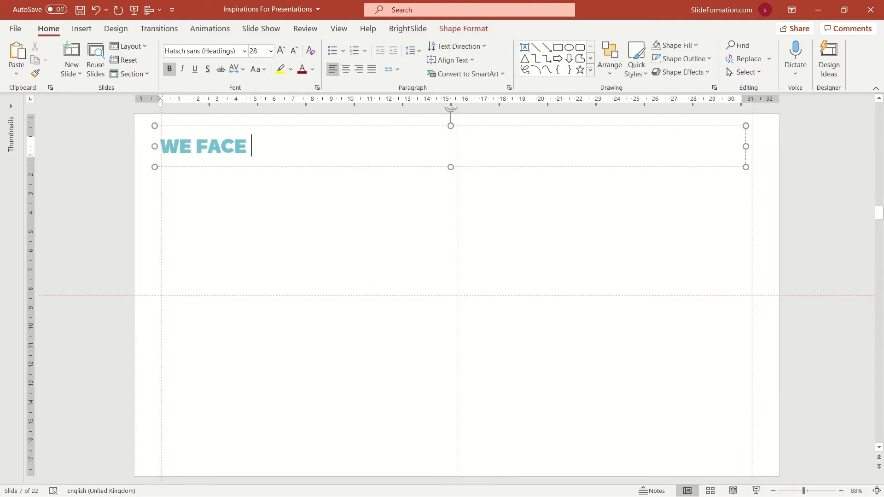
{"action": "type", "text": "4 CHALLENGES"}
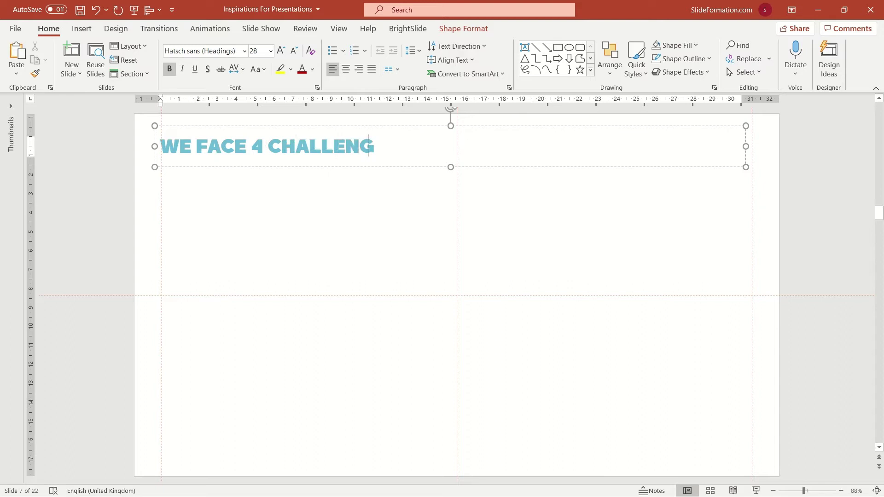
Step: Draw a wide rounded rectangle below the title, round it into a pill, and fill it yellow
{"action": "left_click", "coordinate": [286, 237]}
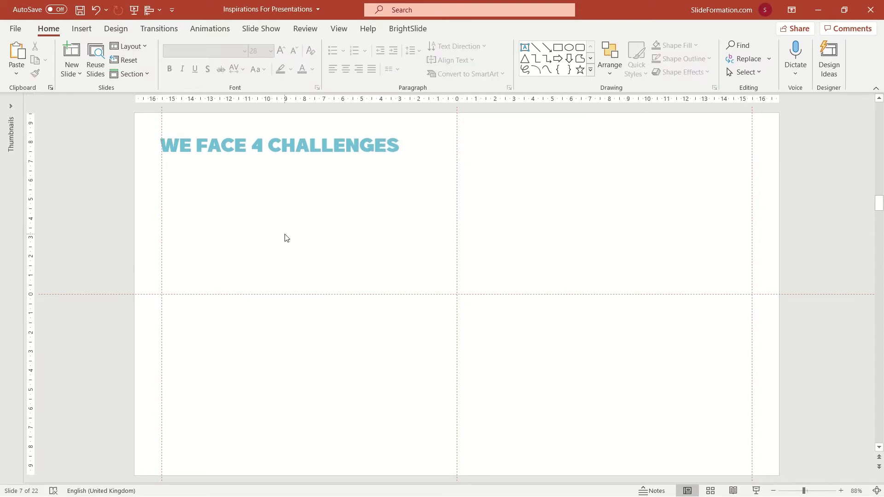
{"action": "left_click", "coordinate": [580, 47]}
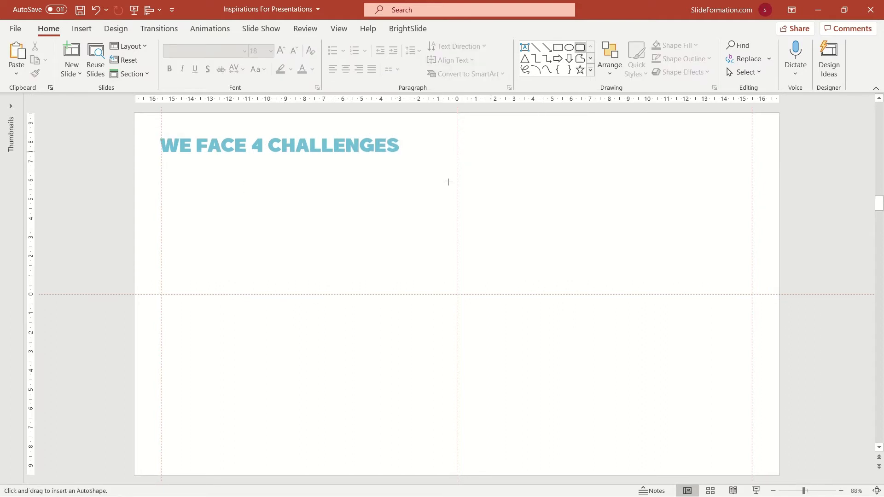
{"action": "left_click_drag", "start_coordinate": [353, 219], "coordinate": [574, 260]}
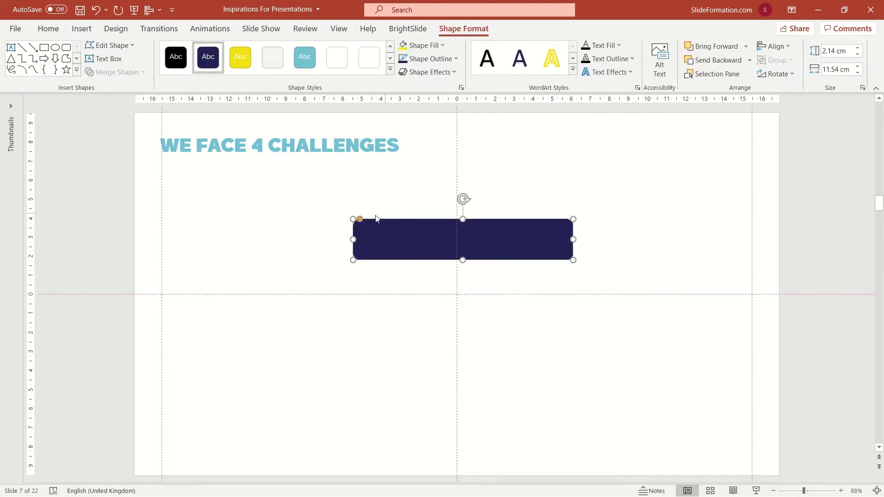
{"action": "left_click_drag", "start_coordinate": [363, 219], "coordinate": [389, 224]}
{"action": "left_click", "coordinate": [404, 47]}
{"action": "left_click_drag", "start_coordinate": [462, 260], "coordinate": [463, 264]}
{"action": "left_click", "coordinate": [510, 284]}
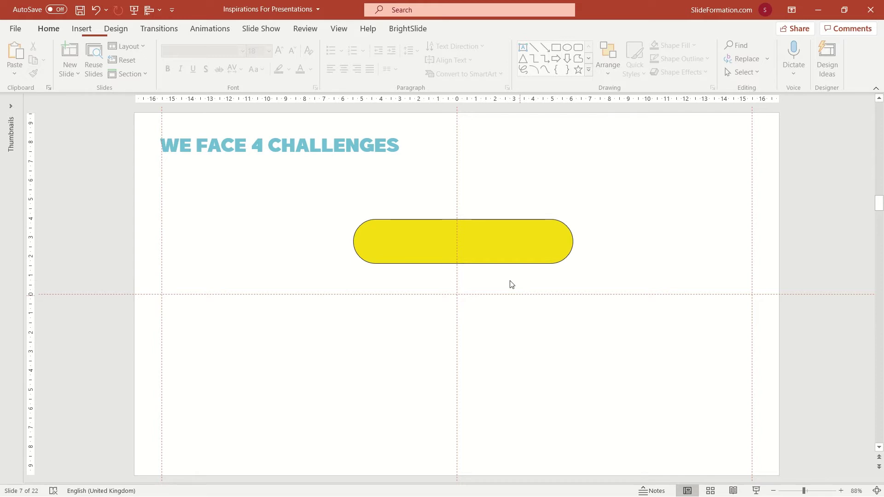
Step: Rotate the yellow pill 45 degrees and shorten it into a diagonal bar
{"action": "left_click_drag", "start_coordinate": [478, 245], "coordinate": [593, 239]}
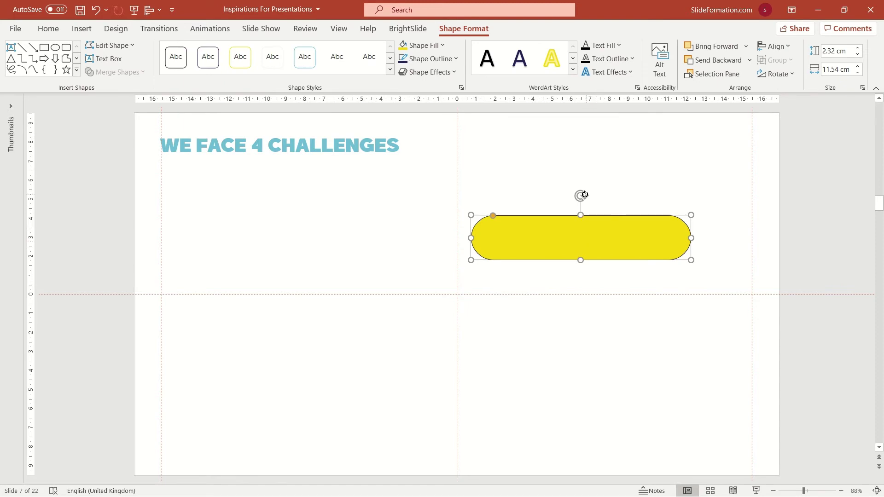
{"action": "left_click_drag", "start_coordinate": [581, 194], "coordinate": [529, 272]}
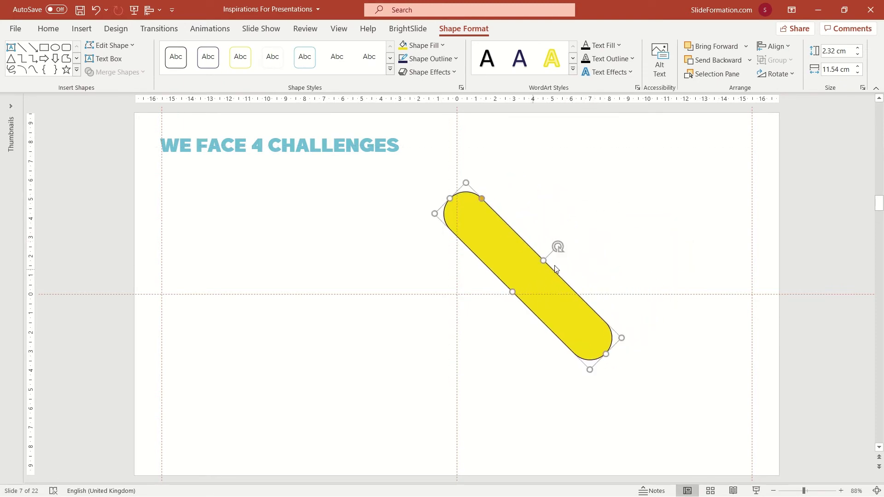
{"action": "left_click", "coordinate": [604, 252]}
{"action": "left_click", "coordinate": [582, 329]}
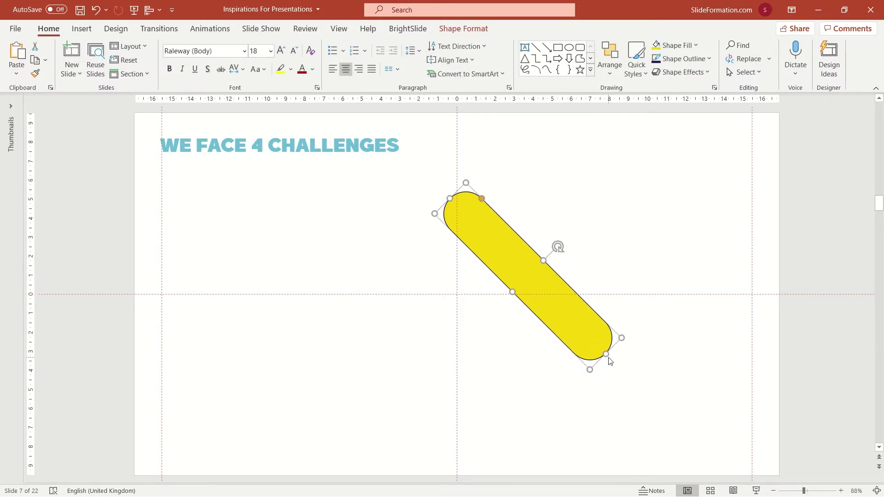
{"action": "left_click_drag", "start_coordinate": [609, 360], "coordinate": [563, 303]}
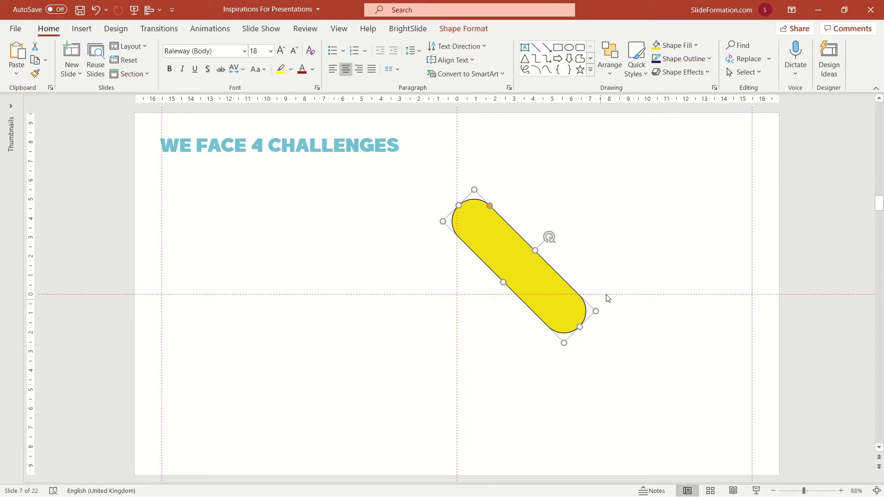
Step: Duplicate the pill and rotate the copy to lean the opposite way beside it
{"action": "key", "text": "ctrl+d"}
{"action": "left_click_drag", "start_coordinate": [540, 286], "coordinate": [474, 311]}
{"action": "left_click_drag", "start_coordinate": [495, 277], "coordinate": [436, 292]}
{"action": "left_click", "coordinate": [590, 361]}
{"action": "left_click", "coordinate": [533, 358]}
Step: Add two more pill copies on the left to close the diamond outline
{"action": "key", "text": "ctrl+d"}
{"action": "left_click_drag", "start_coordinate": [454, 340], "coordinate": [300, 300]}
{"action": "key", "text": "Escape"}
{"action": "left_click", "coordinate": [417, 354]}
{"action": "key", "text": "ctrl+d"}
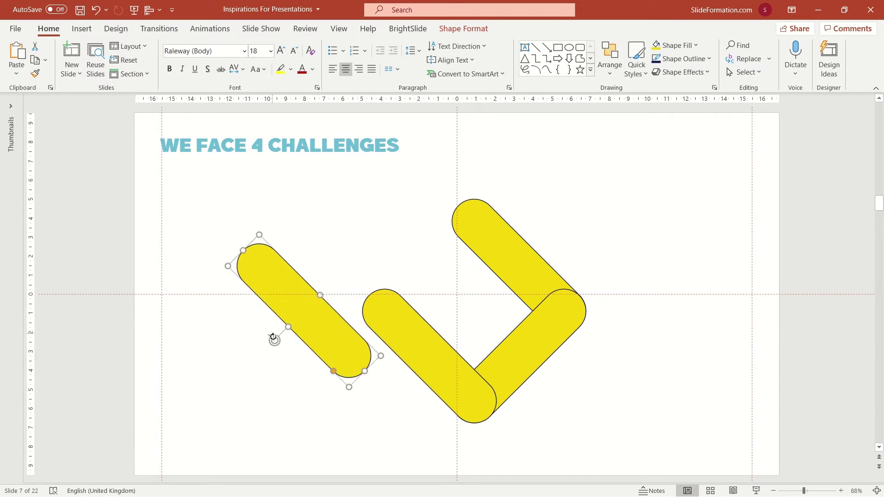
{"action": "left_click_drag", "start_coordinate": [274, 339], "coordinate": [400, 286]}
{"action": "left_click", "coordinate": [275, 288]}
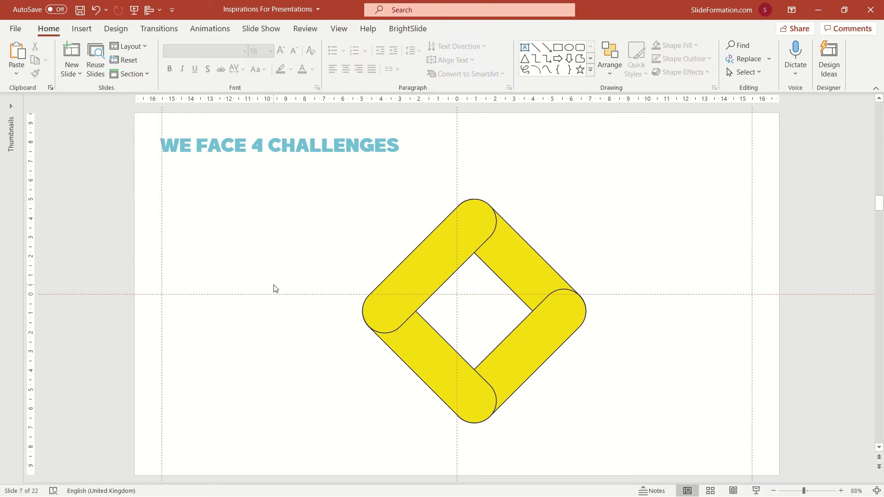
Step: Send the upper-left pill to the back, then bring it forward two layers
{"action": "left_click", "coordinate": [439, 262]}
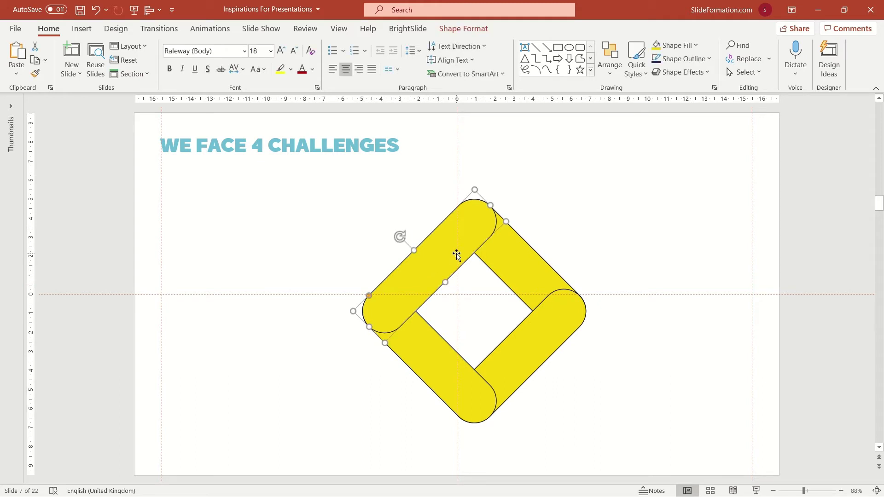
{"action": "left_click", "coordinate": [469, 30]}
{"action": "left_click", "coordinate": [750, 60]}
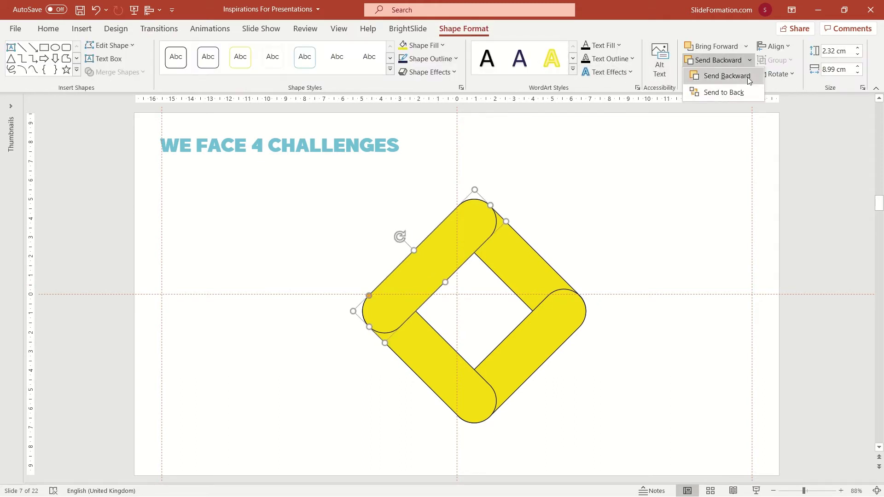
{"action": "left_click", "coordinate": [743, 91]}
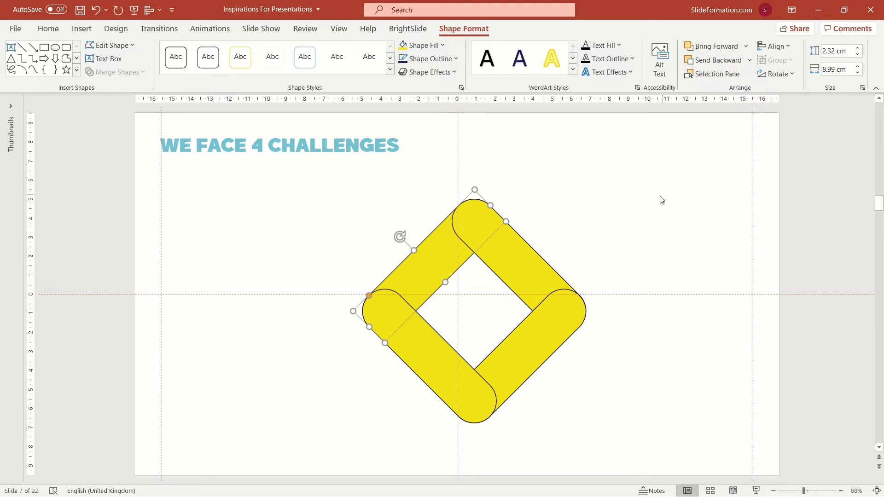
{"action": "left_click", "coordinate": [746, 46]}
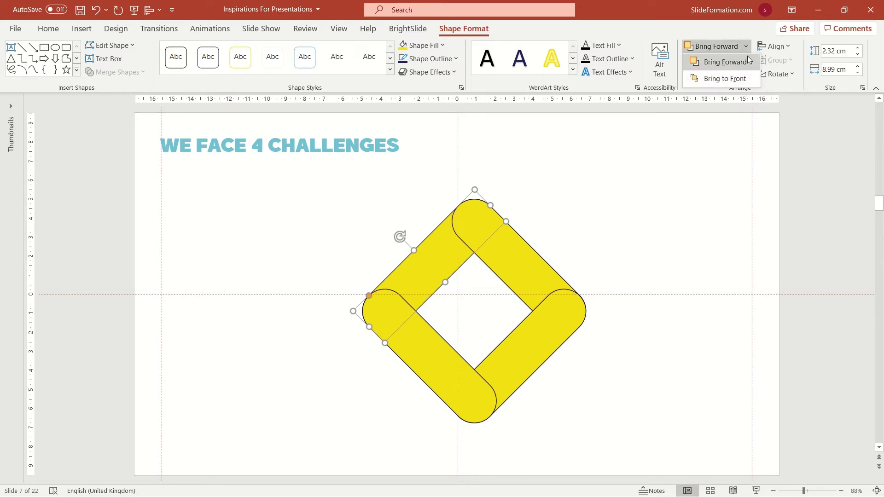
{"action": "left_click", "coordinate": [747, 65]}
{"action": "left_click", "coordinate": [746, 46]}
{"action": "left_click", "coordinate": [739, 62]}
{"action": "left_click", "coordinate": [677, 226]}
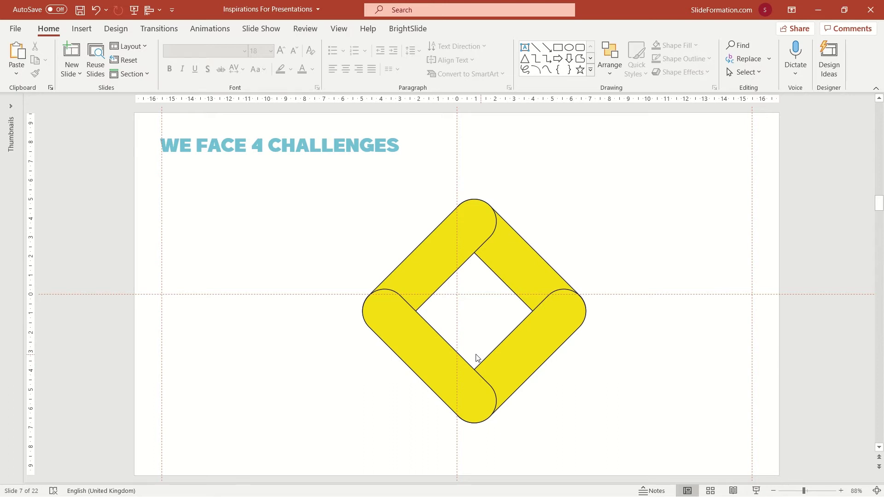
Step: Give all four diamond pills a white 3 pt outline
{"action": "left_click", "coordinate": [443, 360]}
{"action": "left_click", "coordinate": [449, 272], "text": "shift"}
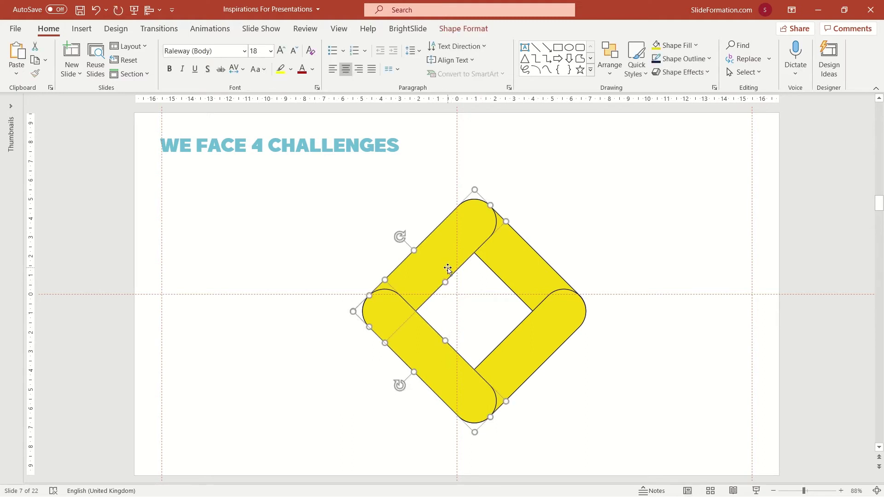
{"action": "left_click", "coordinate": [512, 268], "text": "shift"}
{"action": "left_click", "coordinate": [542, 356], "text": "shift"}
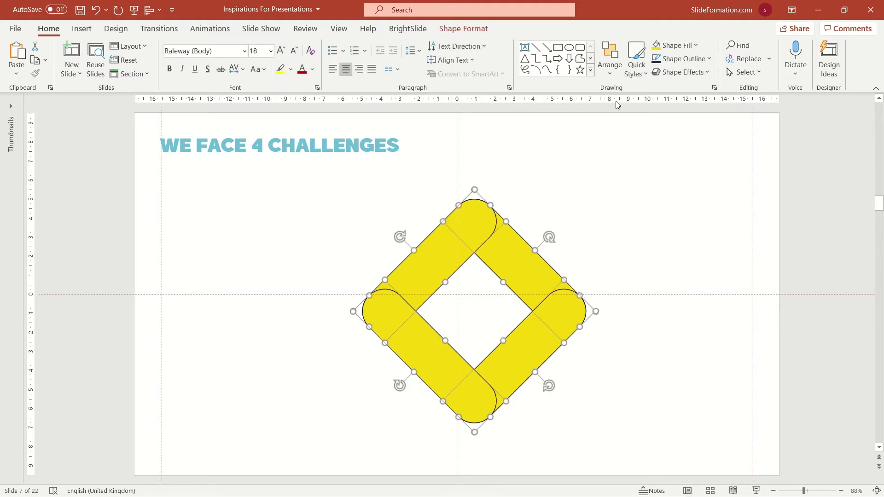
{"action": "left_click", "coordinate": [680, 64]}
{"action": "left_click", "coordinate": [661, 92]}
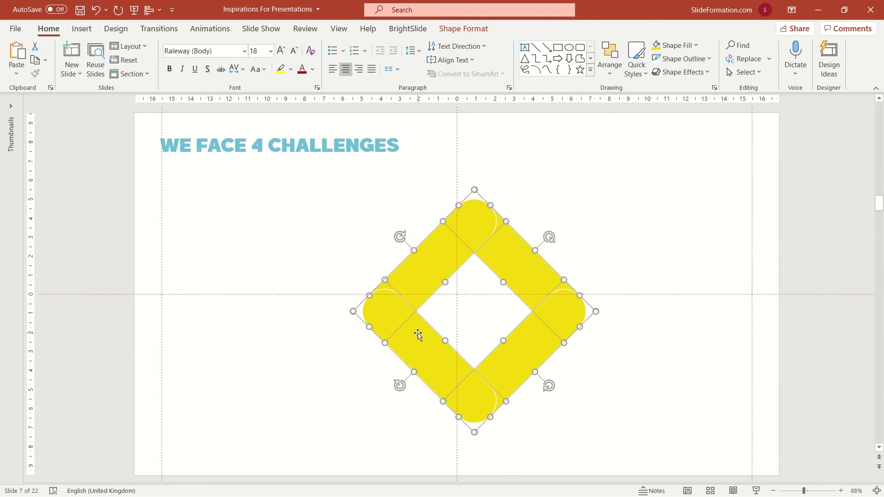
{"action": "left_click", "coordinate": [680, 59]}
{"action": "mouse_move", "coordinate": [683, 268]}
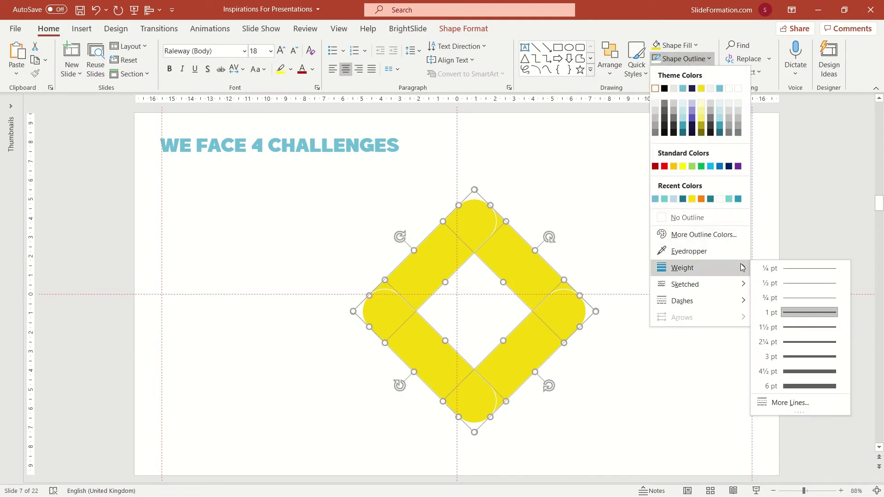
{"action": "left_click", "coordinate": [805, 357]}
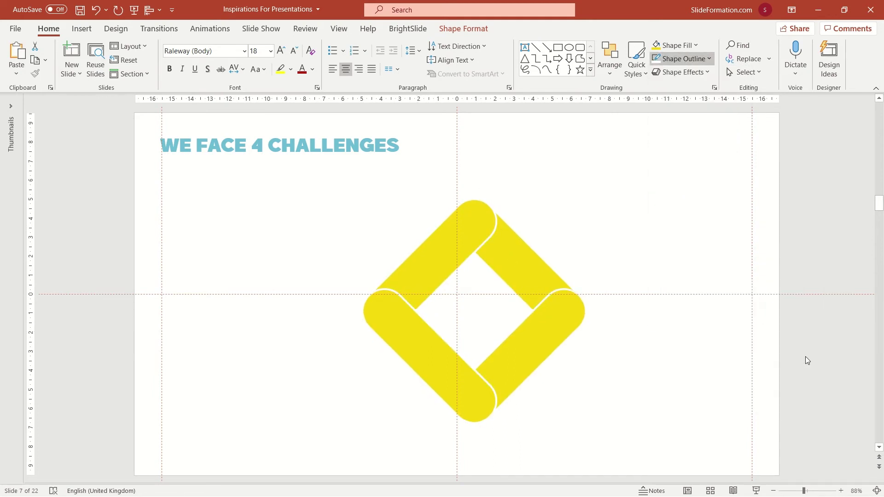
{"action": "left_click", "coordinate": [663, 279]}
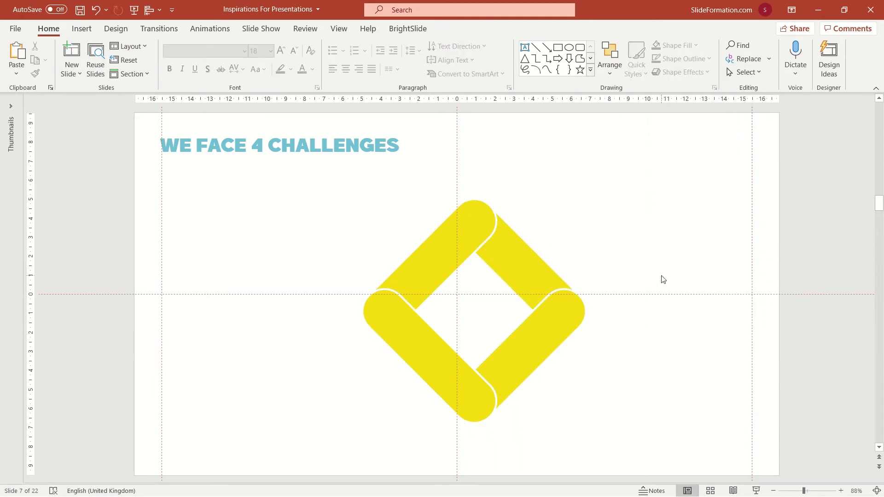
Step: Draw a navy circle of about 2.02 cm and fit it onto the diamond's top corner
{"action": "left_click", "coordinate": [570, 47]}
{"action": "mouse_move", "coordinate": [592, 234]}
{"action": "left_mouse_down"}
{"action": "mouse_move", "coordinate": [626, 269]}
{"action": "mouse_move", "coordinate": [526, 250]}
{"action": "mouse_move", "coordinate": [479, 226]}
{"action": "left_mouse_up"}
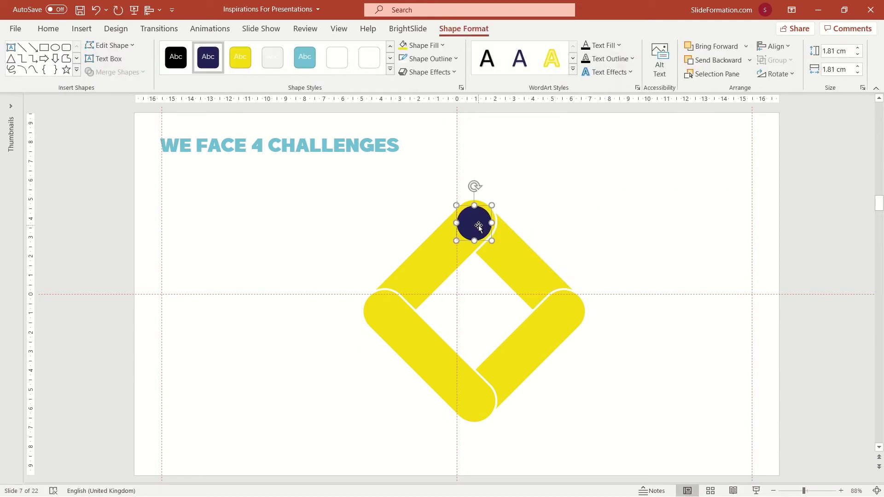
{"action": "scroll", "coordinate": [484, 244], "scroll_direction": "up", "scroll_amount": 5}
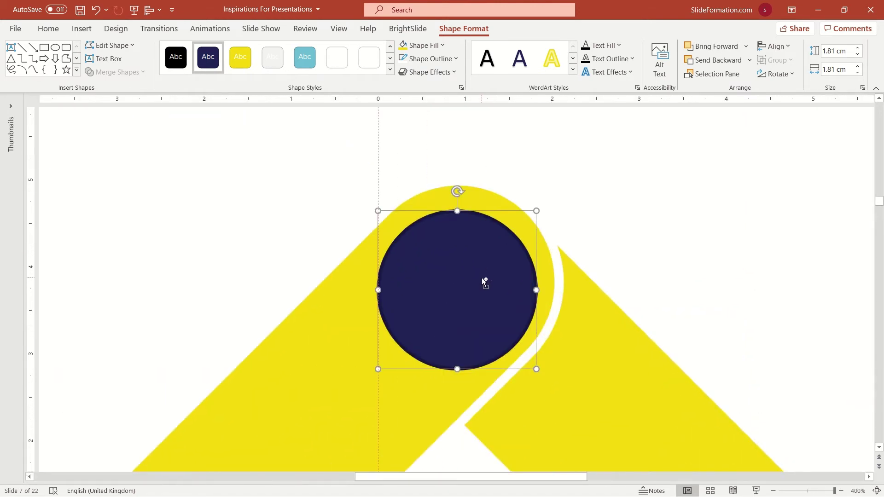
{"action": "left_click_drag", "start_coordinate": [536, 210], "coordinate": [545, 206]}
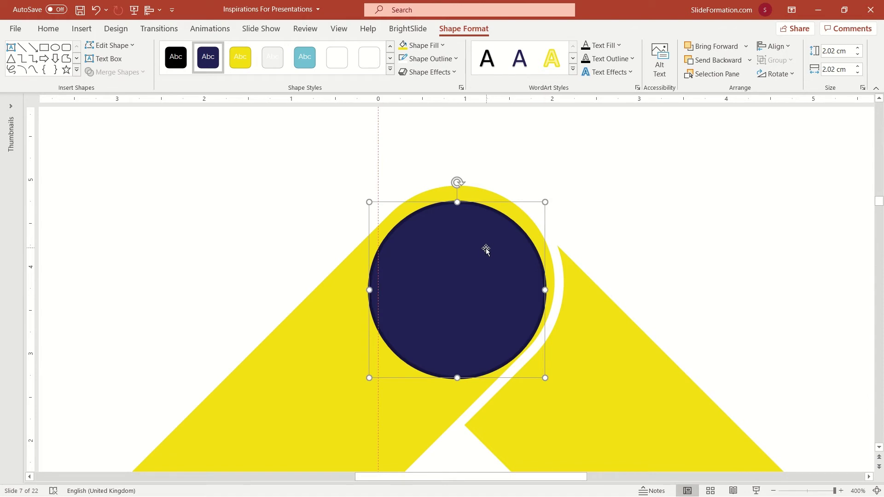
{"action": "left_click_drag", "start_coordinate": [486, 248], "coordinate": [485, 242]}
{"action": "scroll", "coordinate": [482, 273], "scroll_direction": "down", "scroll_amount": 5}
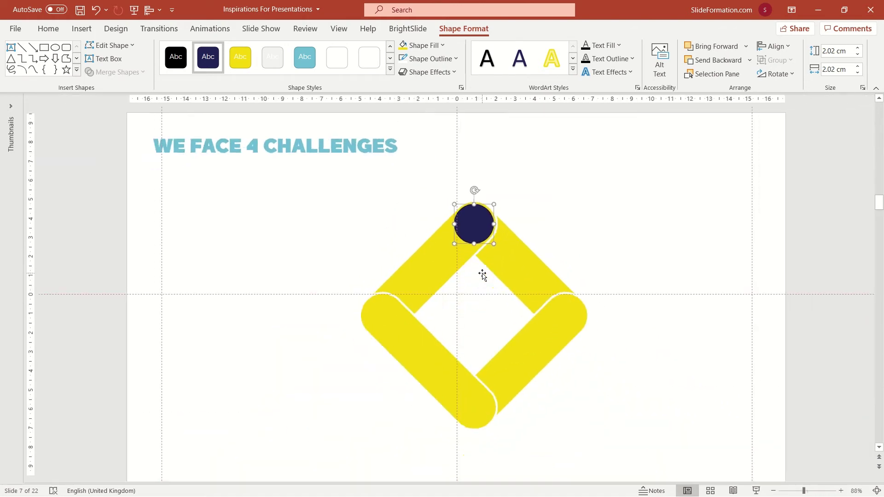
Step: Paste copies of the circle onto the diamond's right and left corners
{"action": "key", "text": "ctrl+c"}
{"action": "key", "text": "ctrl+v"}
{"action": "left_click_drag", "start_coordinate": [489, 241], "coordinate": [395, 306]}
{"action": "key", "text": "ctrl+v"}
{"action": "key", "text": "ctrl+v"}
{"action": "scroll", "coordinate": [393, 331], "scroll_direction": "up", "scroll_amount": 10}
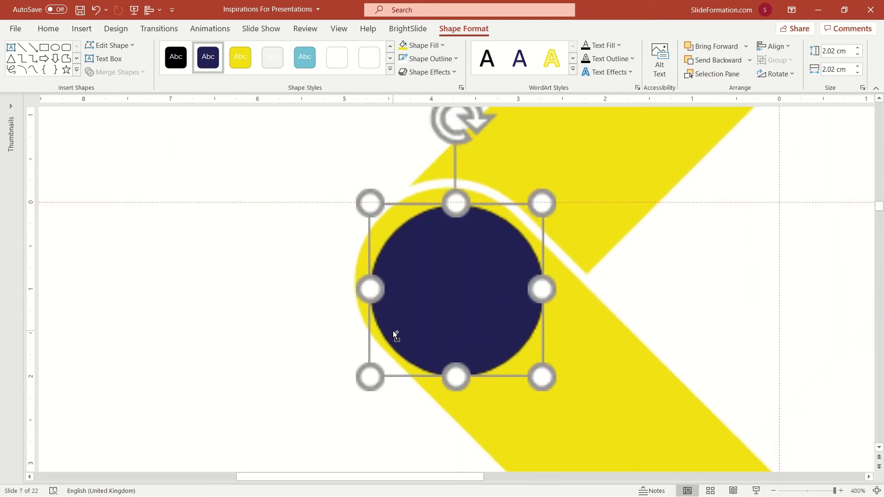
{"action": "left_click_drag", "start_coordinate": [446, 267], "coordinate": [445, 262]}
{"action": "scroll", "coordinate": [494, 302], "scroll_direction": "down", "scroll_amount": 6}
Step: Fine-tune the bottom and right circles into their corner curves
{"action": "left_click", "coordinate": [536, 408]}
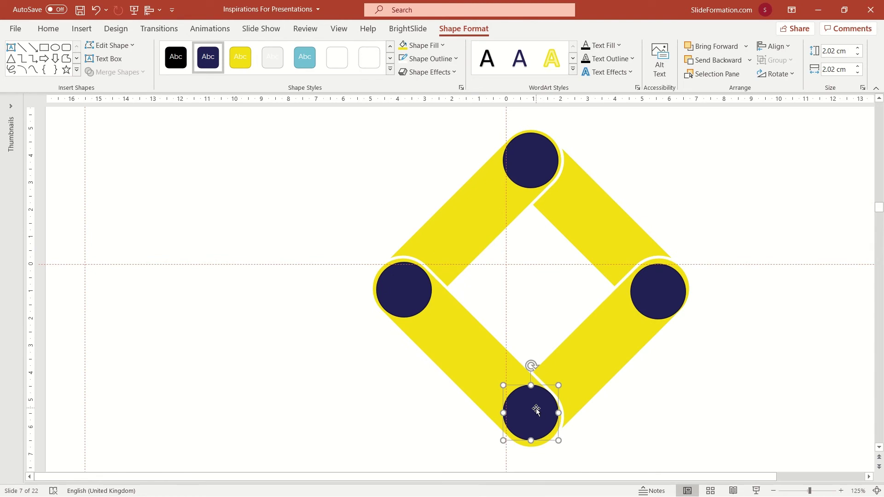
{"action": "scroll", "coordinate": [540, 407], "scroll_direction": "up", "scroll_amount": 6}
{"action": "left_click_drag", "start_coordinate": [485, 320], "coordinate": [480, 314]}
{"action": "scroll", "coordinate": [528, 316], "scroll_direction": "down", "scroll_amount": 5}
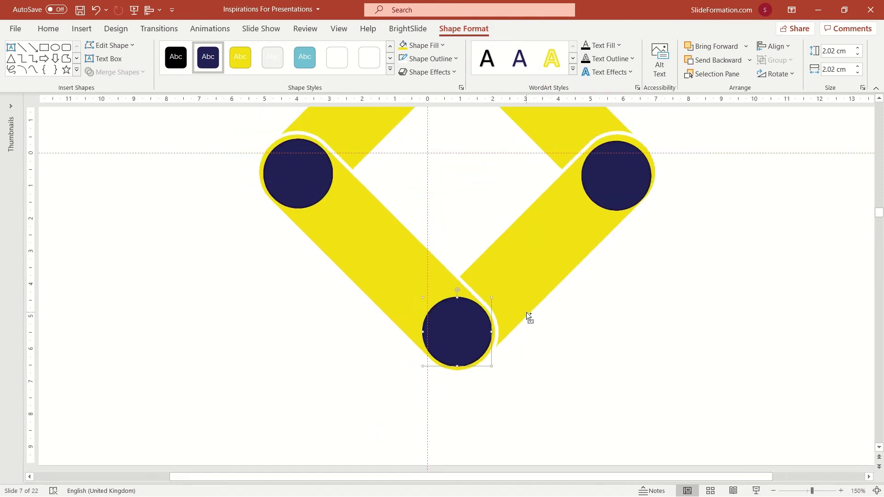
{"action": "left_click", "coordinate": [607, 203]}
{"action": "scroll", "coordinate": [608, 204], "scroll_direction": "up", "scroll_amount": 5}
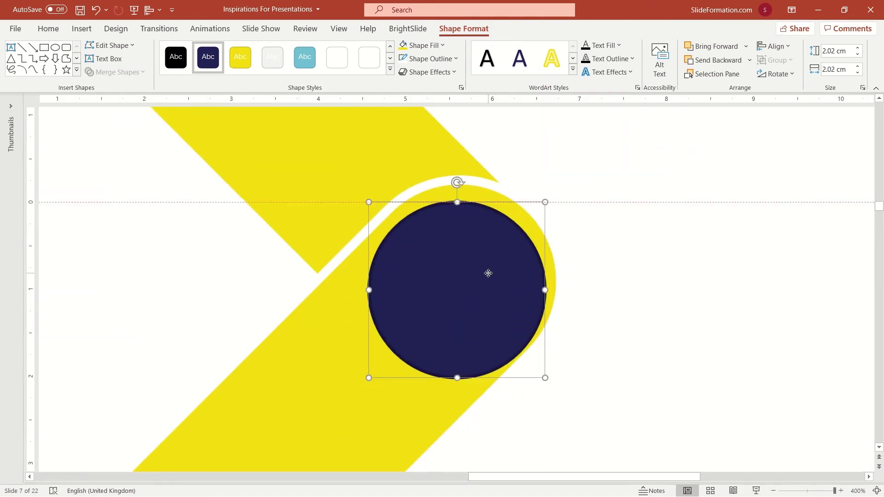
{"action": "left_click_drag", "start_coordinate": [488, 273], "coordinate": [490, 268]}
{"action": "left_click", "coordinate": [599, 276]}
Step: Make the four corner circles white with no outline
{"action": "scroll", "coordinate": [598, 278], "scroll_direction": "down", "scroll_amount": 8}
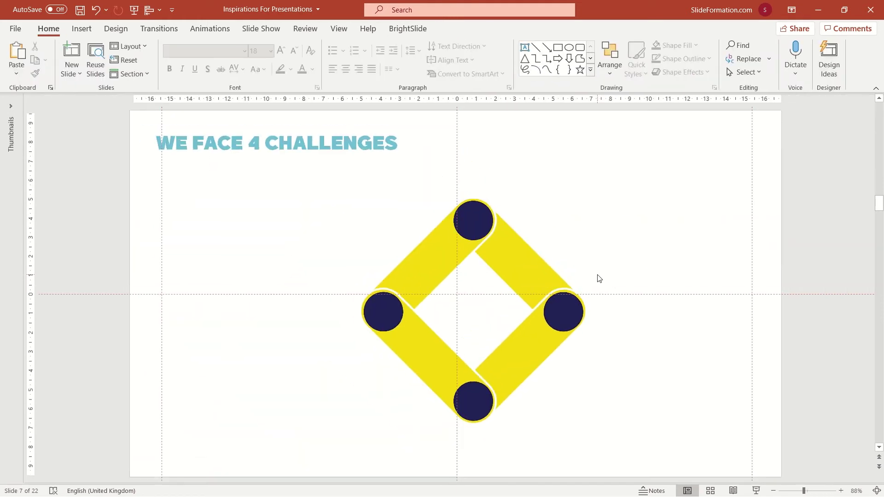
{"action": "left_click", "coordinate": [566, 305]}
{"action": "left_click", "coordinate": [474, 403], "text": "shift"}
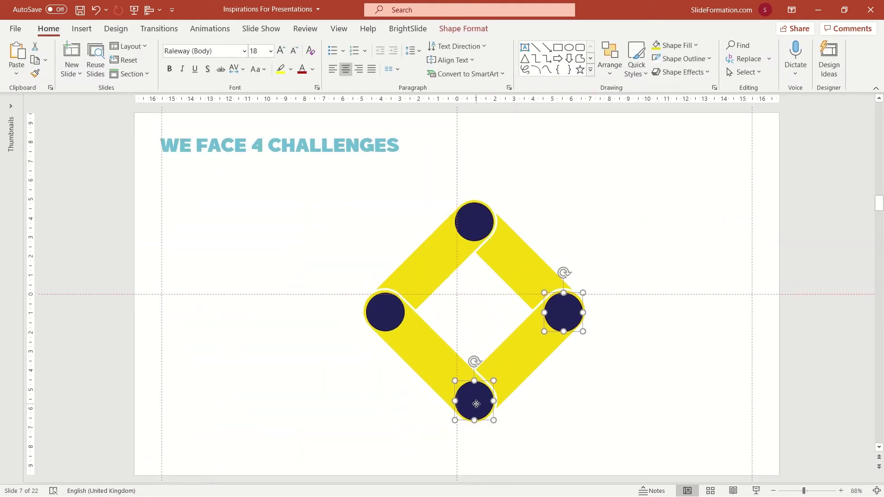
{"action": "left_click", "coordinate": [393, 316], "text": "shift"}
{"action": "left_click", "coordinate": [489, 231], "text": "shift"}
{"action": "left_click", "coordinate": [689, 46]}
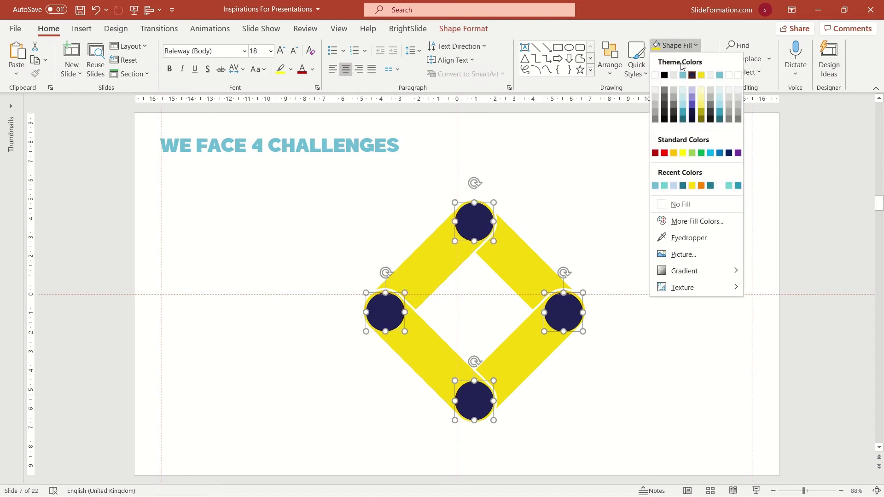
{"action": "left_click", "coordinate": [656, 76]}
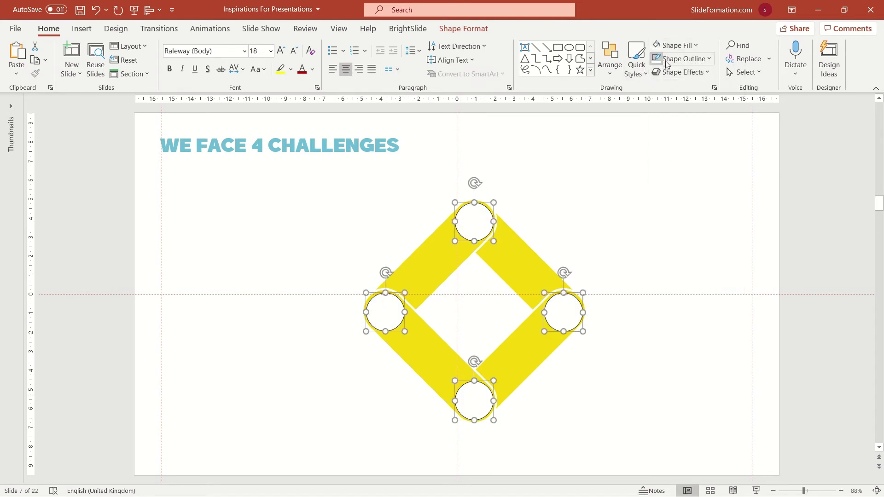
{"action": "left_click", "coordinate": [683, 59]}
{"action": "left_click", "coordinate": [697, 216]}
{"action": "left_click", "coordinate": [610, 258]}
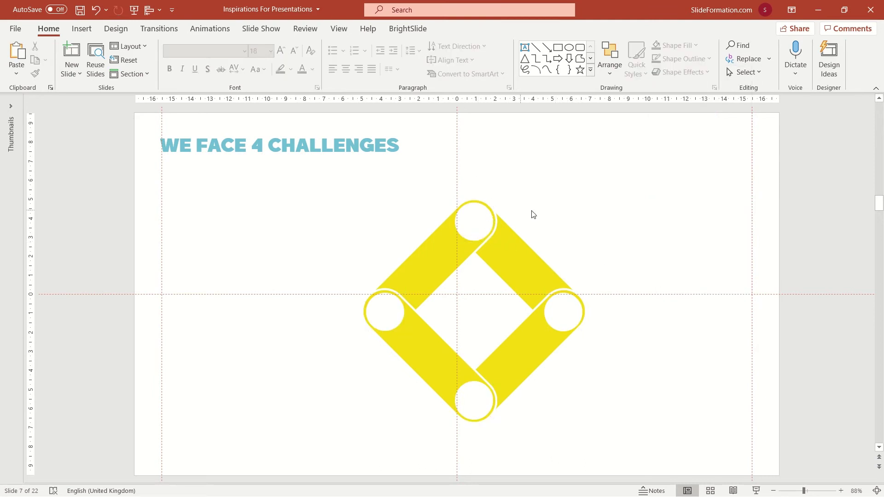
Step: Set the text in all four corner circles to dark navy Hatsch Sans
{"action": "left_click", "coordinate": [479, 223]}
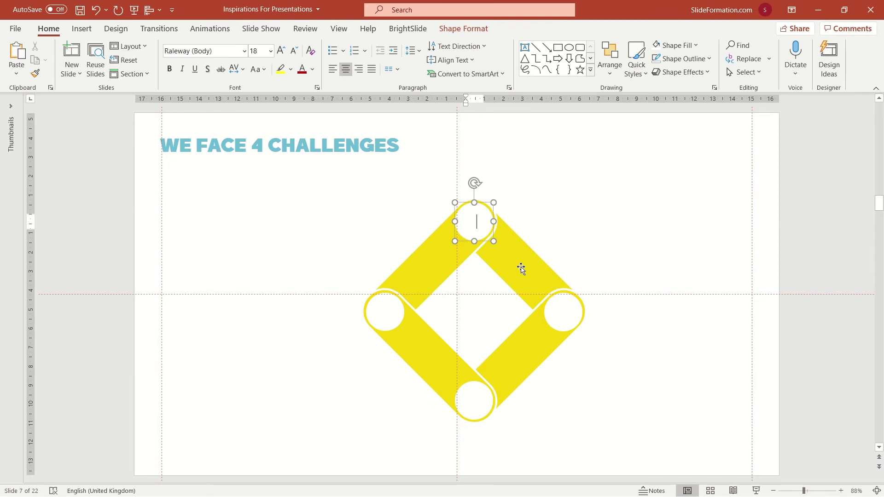
{"action": "left_click", "coordinate": [556, 304], "text": "shift"}
{"action": "left_click", "coordinate": [475, 392], "text": "shift"}
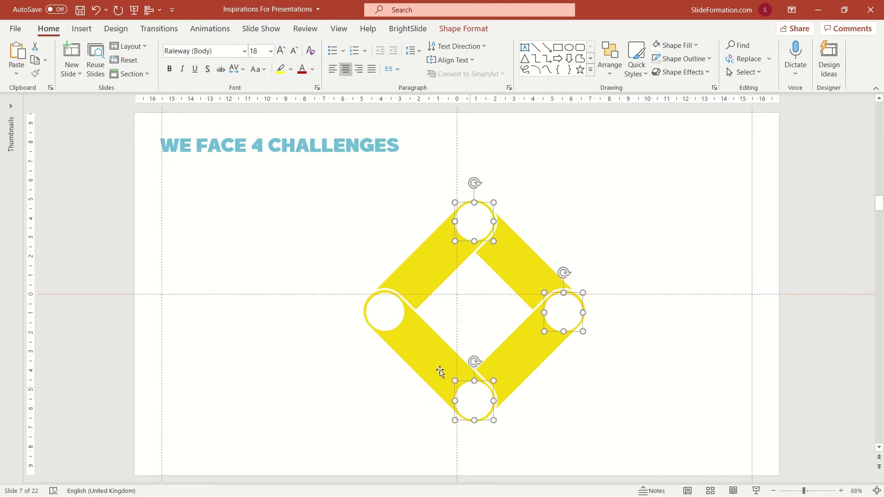
{"action": "left_click", "coordinate": [379, 319], "text": "shift"}
{"action": "left_click", "coordinate": [316, 69]}
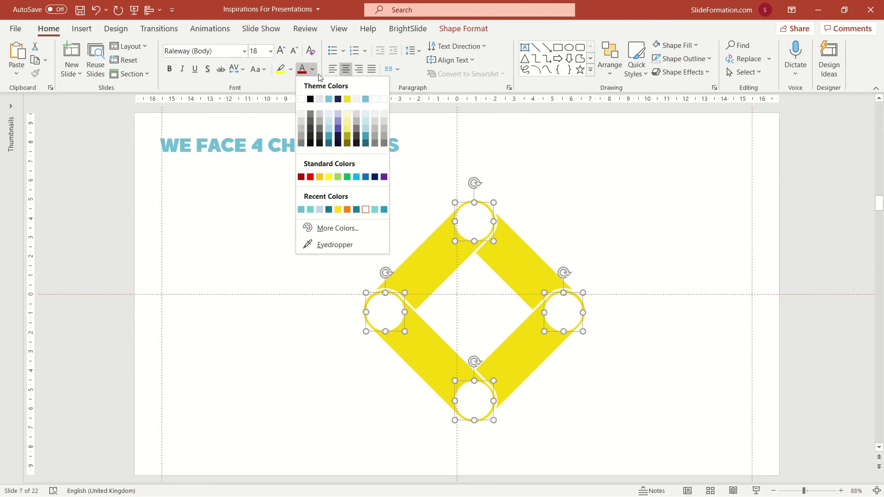
{"action": "left_click", "coordinate": [338, 100]}
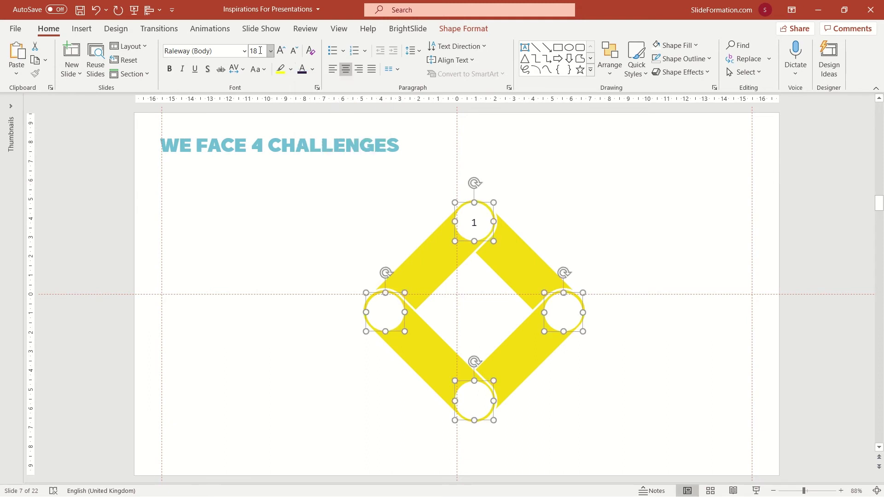
{"action": "left_click", "coordinate": [244, 51]}
{"action": "left_click", "coordinate": [239, 84]}
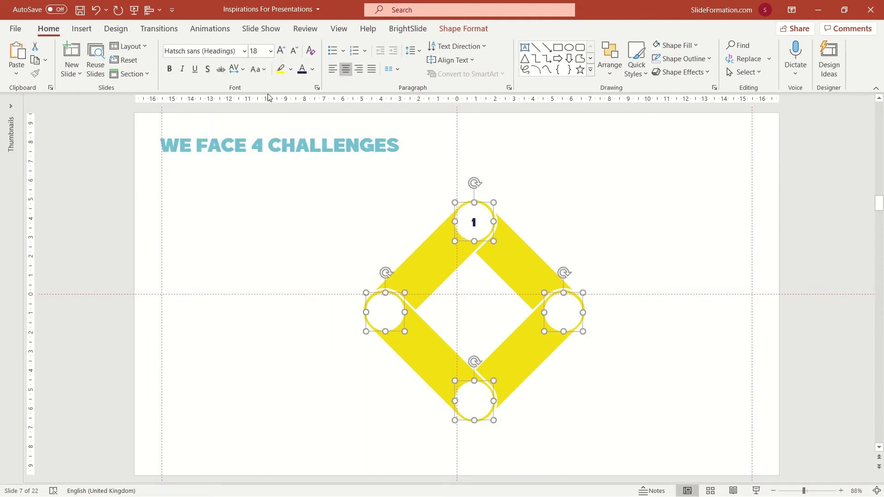
Step: Number the right, bottom and left circles 2, 3 and 4
{"action": "left_click", "coordinate": [593, 323]}
{"action": "left_click", "coordinate": [570, 312]}
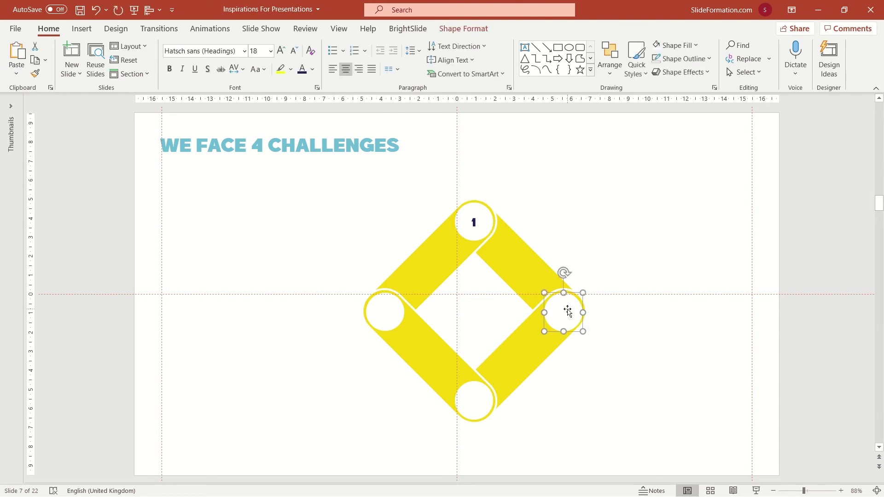
{"action": "type", "text": "2"}
{"action": "left_click", "coordinate": [482, 398]}
{"action": "type", "text": "3"}
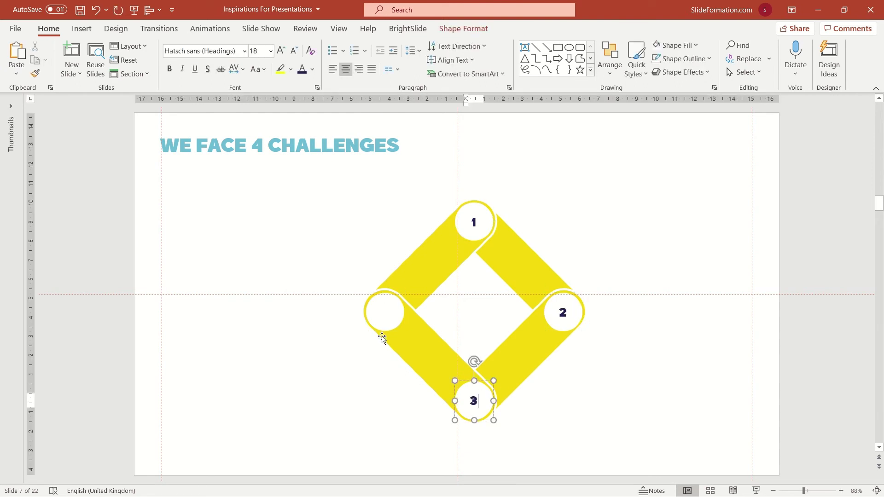
{"action": "left_click", "coordinate": [388, 311]}
{"action": "type", "text": "4"}
Step: Enlarge the numbers in all four circles to 28 pt
{"action": "left_click", "coordinate": [539, 317], "text": "shift"}
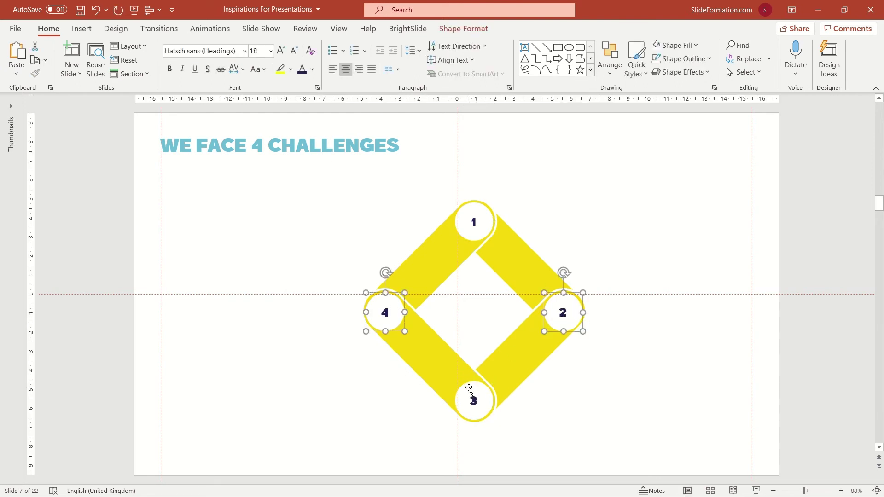
{"action": "left_click", "coordinate": [466, 385], "text": "shift"}
{"action": "left_click", "coordinate": [481, 232], "text": "shift"}
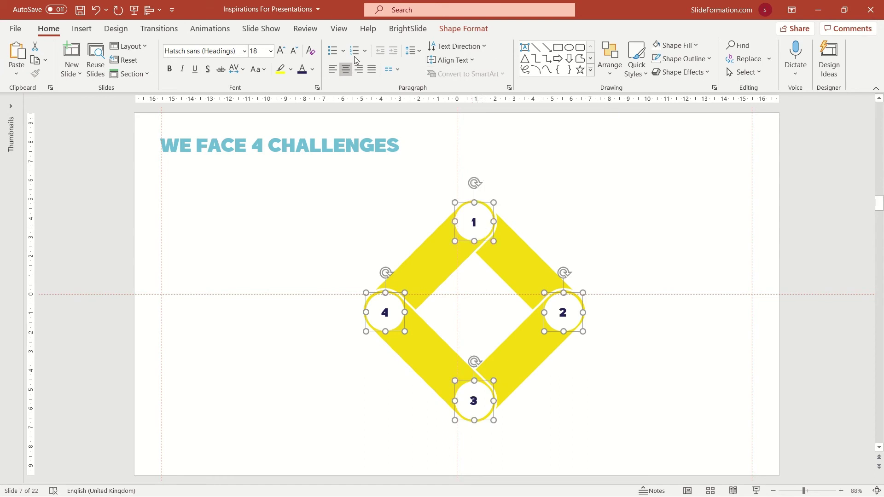
{"action": "left_click", "coordinate": [281, 50]}
{"action": "left_click", "coordinate": [281, 50]}
{"action": "left_click", "coordinate": [281, 49]}
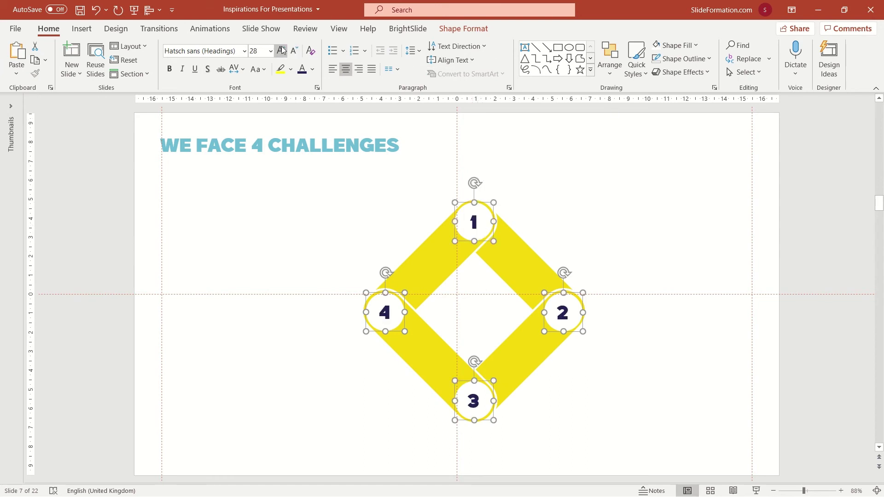
{"action": "left_click", "coordinate": [271, 189]}
Step: Select the whole diamond diagram and rearrange the stacking order of its bars
{"action": "left_click_drag", "start_coordinate": [677, 461], "coordinate": [290, 180]}
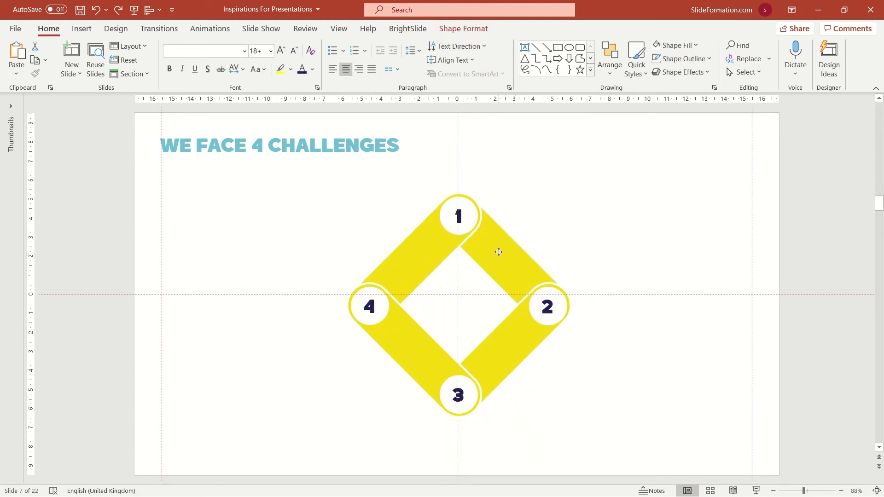
{"action": "key", "text": "ctrl+y"}
{"action": "key", "text": "ctrl+y"}
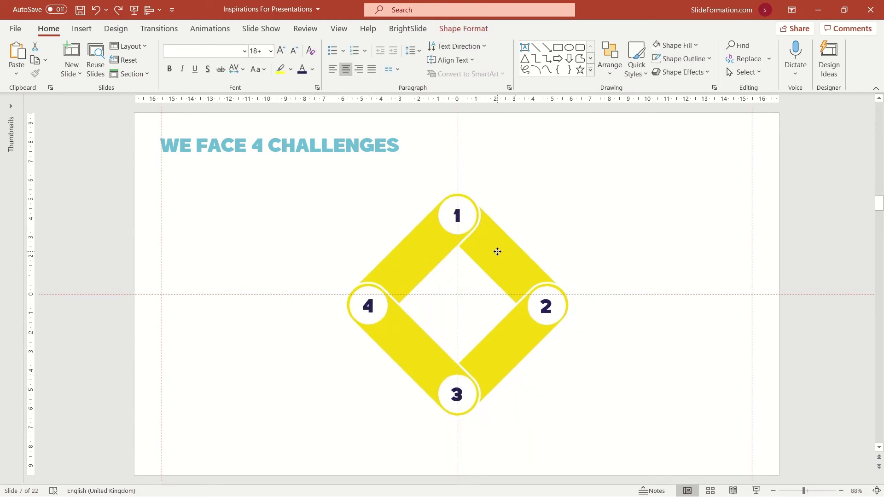
{"action": "left_click", "coordinate": [594, 399]}
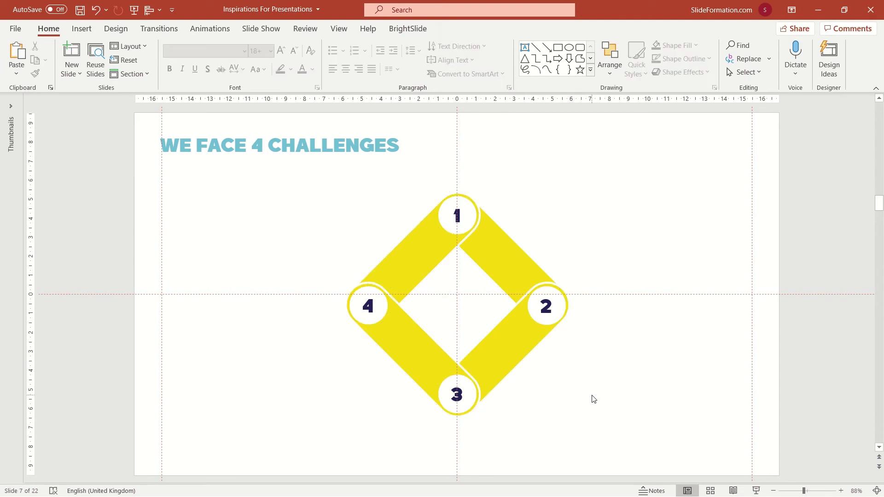
Step: Add a text box right of circle 1 with the heading STAGNATION
{"action": "left_click", "coordinate": [524, 47]}
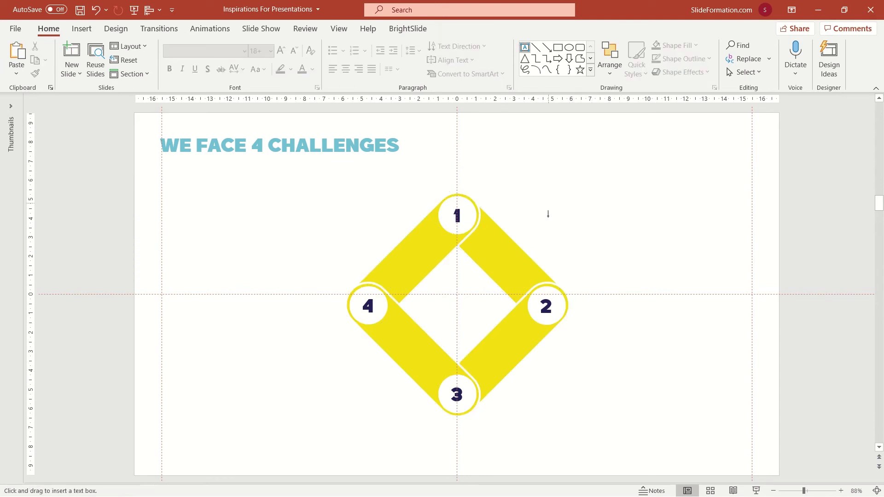
{"action": "left_click_drag", "start_coordinate": [539, 206], "coordinate": [706, 256]}
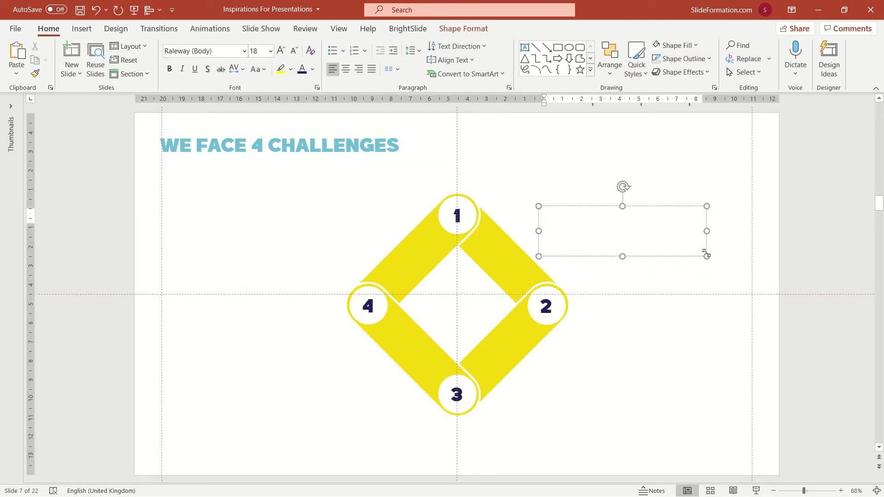
{"action": "type", "text": "STAGNATION"}
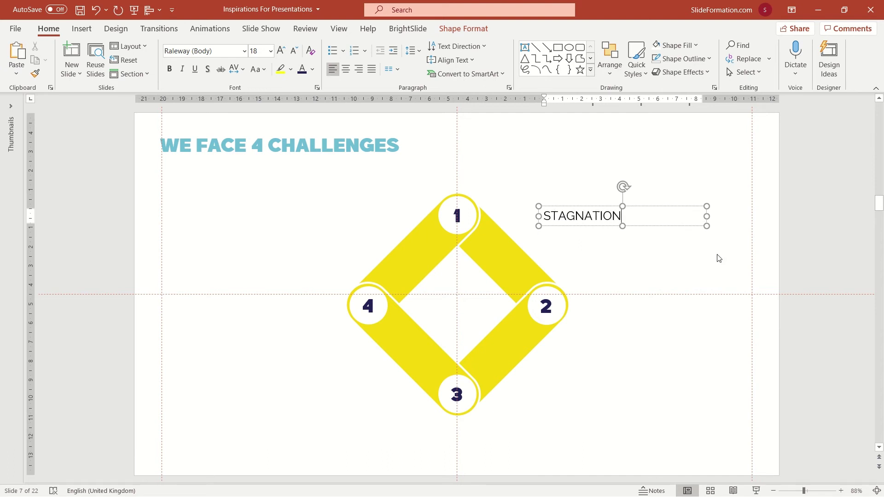
{"action": "key", "text": "Return"}
Step: Paste the Lorem ipsum text from the speaker notes under the STAGNATION heading
{"action": "left_click_drag", "start_coordinate": [492, 482], "coordinate": [492, 440]}
{"action": "key", "text": "ctrl+a"}
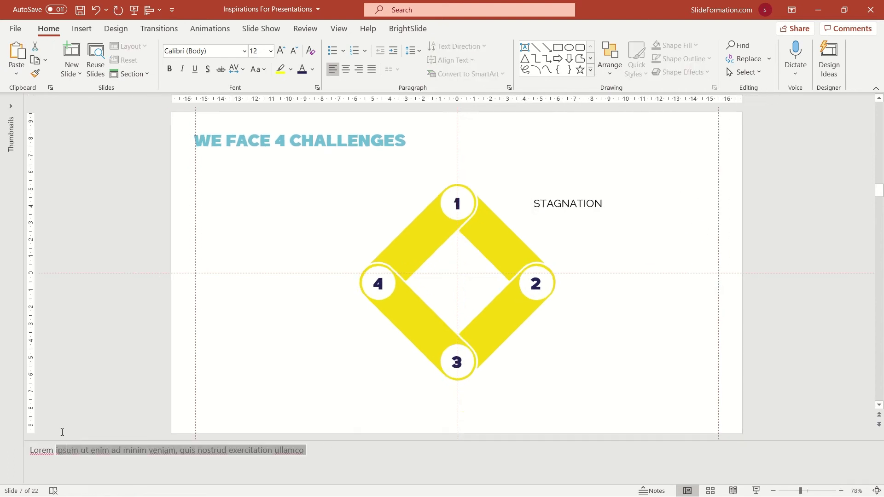
{"action": "key", "text": "ctrl+c"}
{"action": "left_click_drag", "start_coordinate": [206, 440], "coordinate": [205, 482]}
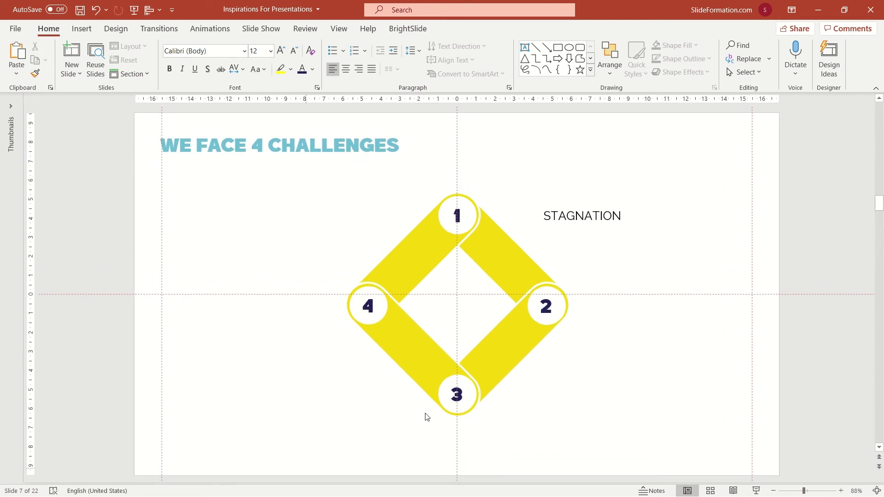
{"action": "left_click", "coordinate": [578, 231]}
{"action": "key", "text": "ctrl+v"}
{"action": "key", "text": "BackSpace"}
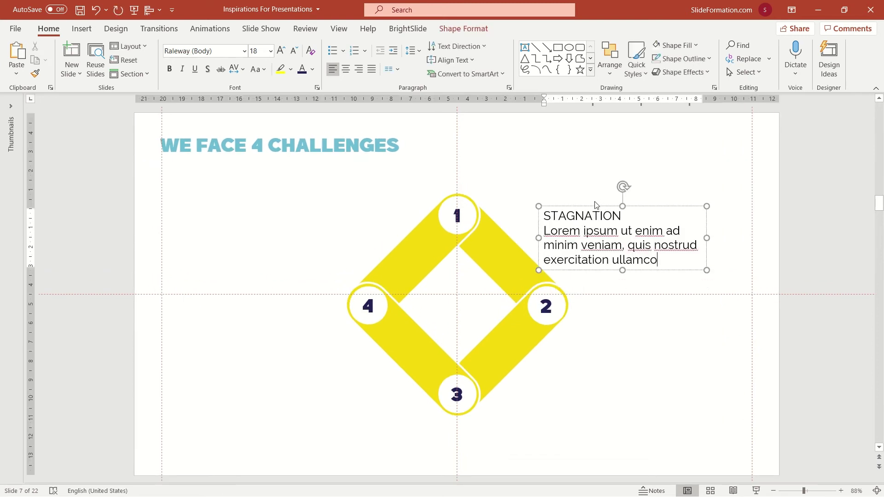
{"action": "left_click_drag", "start_coordinate": [596, 205], "coordinate": [581, 180]}
Step: Make the STAGNATION heading bold and dark in the heading font
{"action": "double_click", "coordinate": [569, 191]}
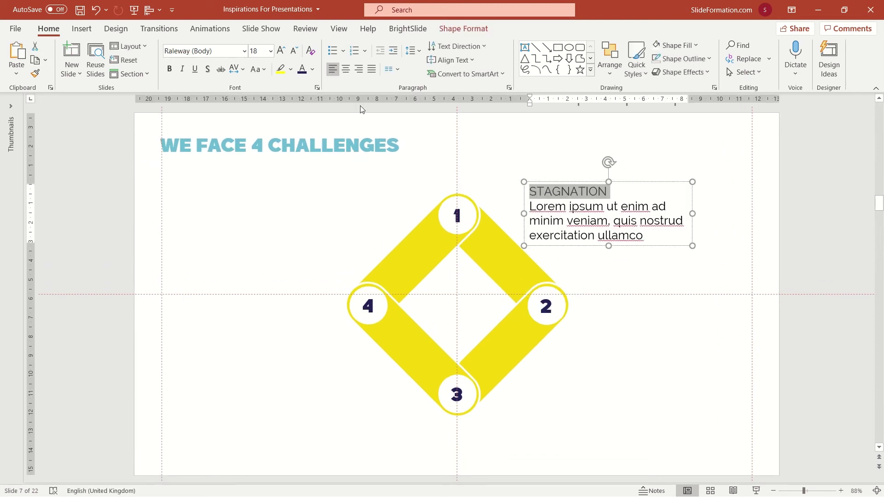
{"action": "left_click", "coordinate": [312, 69]}
{"action": "left_click", "coordinate": [341, 96]}
{"action": "left_click", "coordinate": [169, 69]}
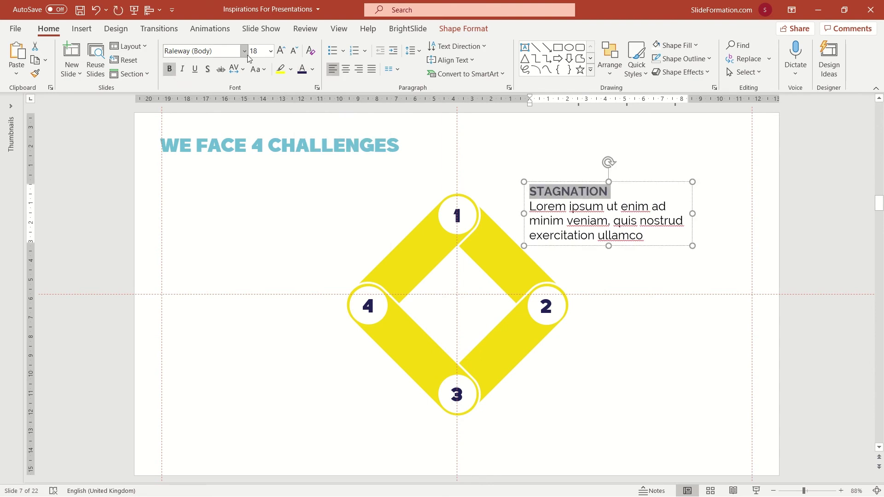
{"action": "left_click", "coordinate": [245, 51]}
{"action": "left_click", "coordinate": [193, 81]}
Step: Shrink the body text to 14 pt, fit the block, and place a duplicate beside circle 2
{"action": "left_click_drag", "start_coordinate": [530, 206], "coordinate": [659, 246]}
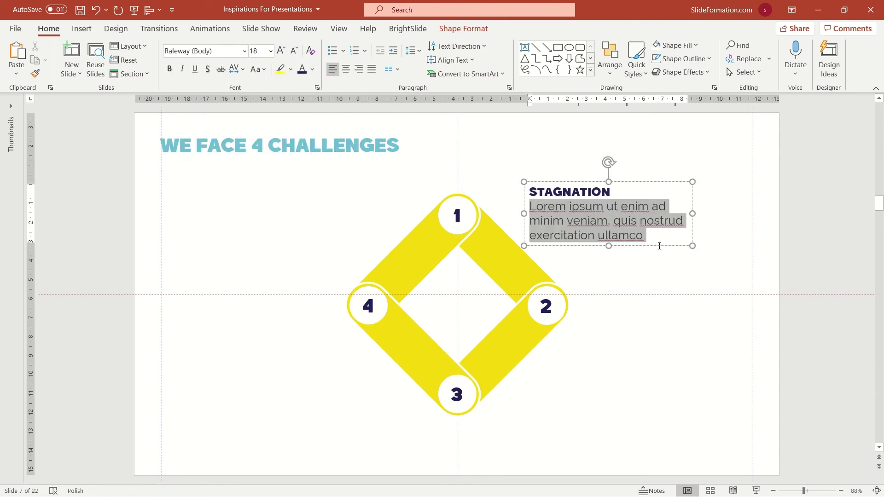
{"action": "left_click", "coordinate": [294, 50]}
{"action": "left_click", "coordinate": [294, 50]}
{"action": "left_click", "coordinate": [550, 181]}
{"action": "left_click_drag", "start_coordinate": [651, 209], "coordinate": [696, 207]}
{"action": "left_click_drag", "start_coordinate": [587, 195], "coordinate": [582, 195]}
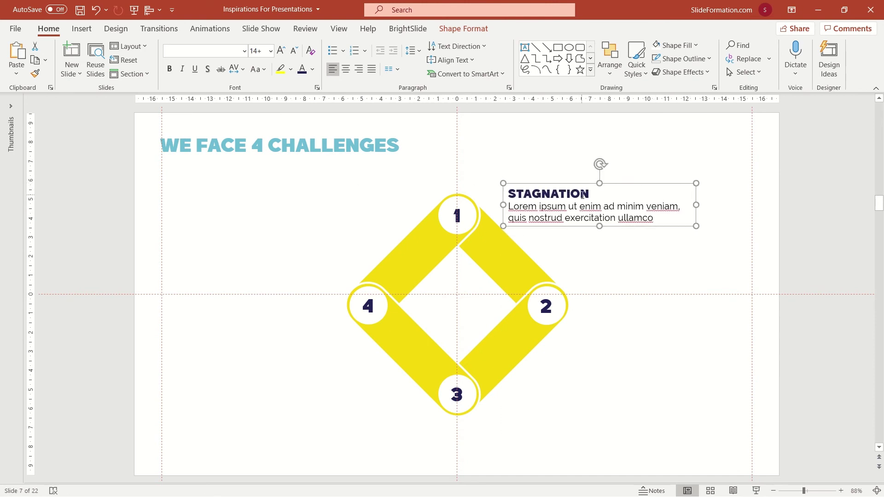
{"action": "key", "text": "ctrl+d"}
{"action": "left_click_drag", "start_coordinate": [573, 237], "coordinate": [639, 334]}
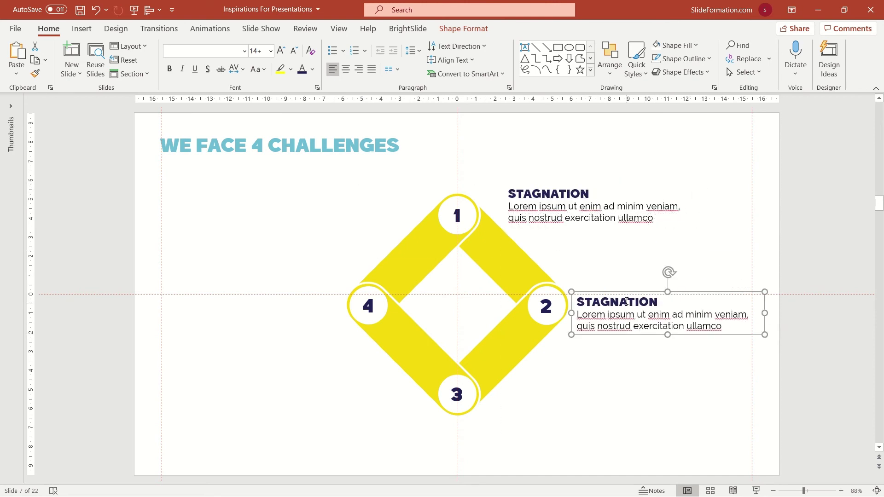
Step: Change the copied block's heading to SUPPLY CHAIN BLOCKAGE
{"action": "double_click", "coordinate": [627, 301]}
{"action": "type", "text": "SUPPLY"}
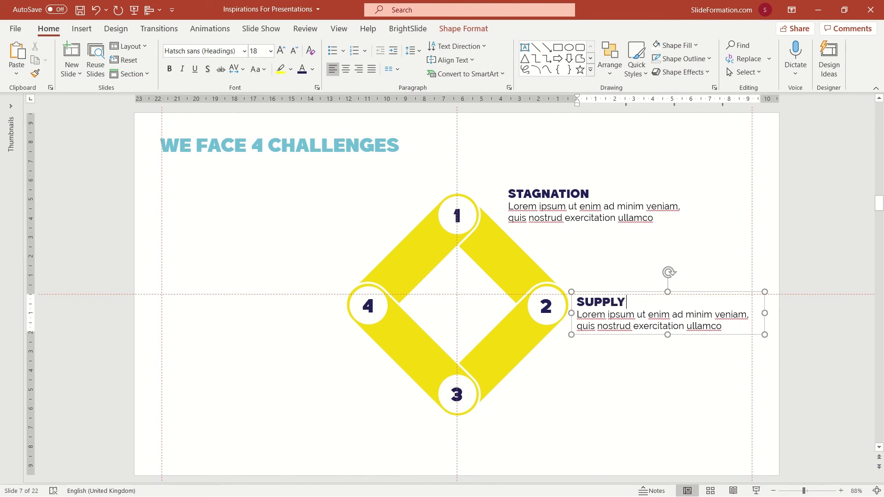
{"action": "type", "text": " CHAIN BLOCKAGE"}
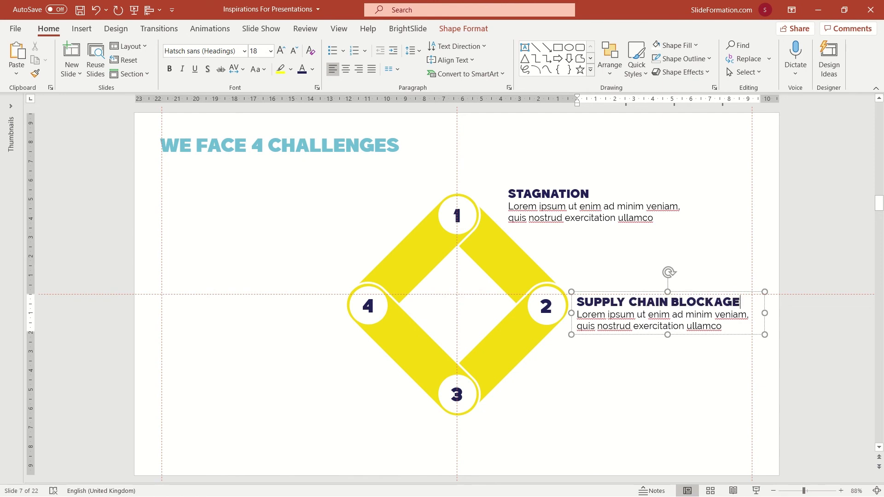
{"action": "key", "text": "Escape"}
Step: Copy the block beside circle 3 and retitle it RECRUITMENT PROCESS
{"action": "left_click_drag", "start_coordinate": [629, 326], "coordinate": [534, 438]}
{"action": "left_click_drag", "start_coordinate": [482, 415], "coordinate": [647, 415]}
{"action": "type", "text": "R"}
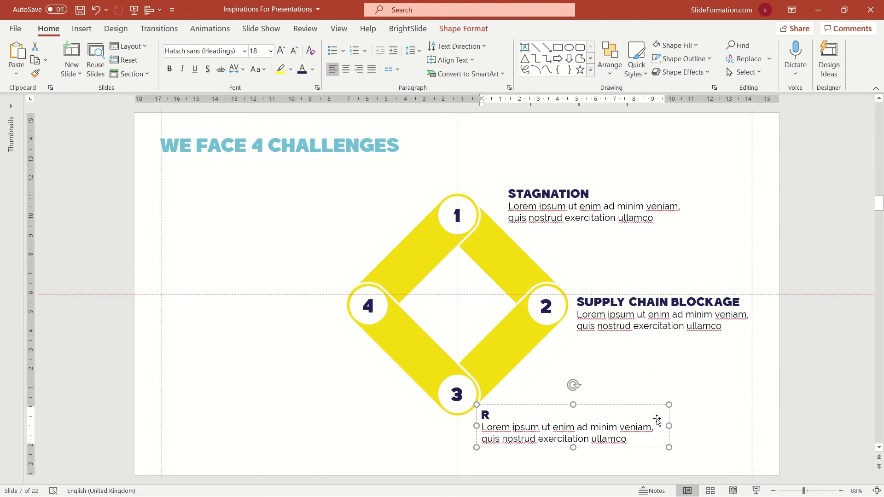
{"action": "type", "text": "ECRUITMENT"}
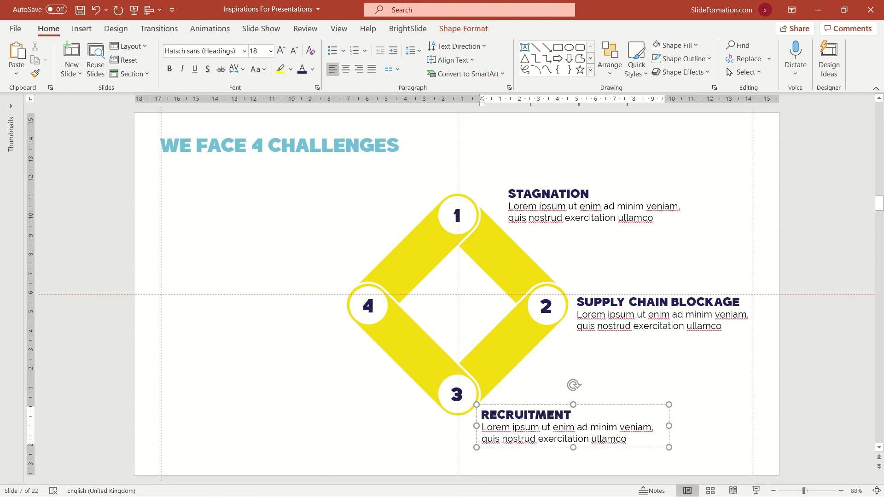
{"action": "type", "text": " PROCESS"}
{"action": "key", "text": "Escape"}
Step: Add a right-aligned LACK OF QUALIFIED WORKFORCE block left of circle 4
{"action": "key", "text": "ctrl+c"}
{"action": "key", "text": "ctrl+v"}
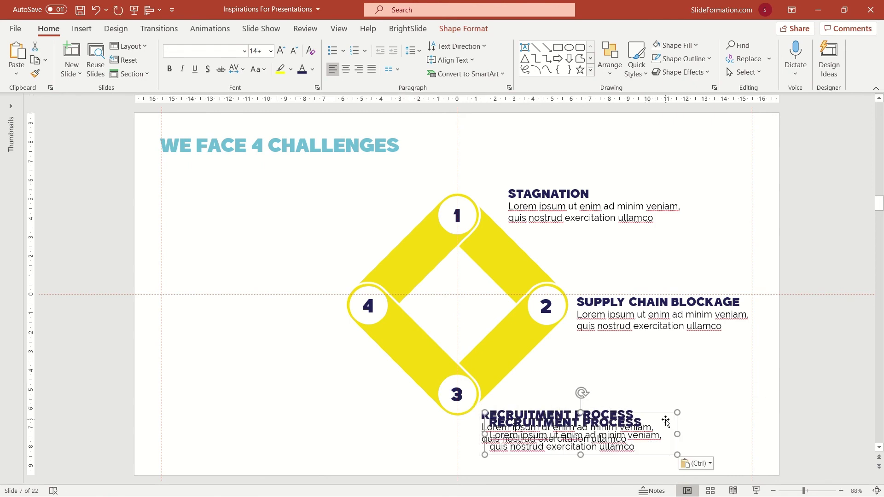
{"action": "left_click_drag", "start_coordinate": [666, 421], "coordinate": [309, 286]}
{"action": "left_click", "coordinate": [359, 69]}
{"action": "left_click_drag", "start_coordinate": [189, 297], "coordinate": [339, 300]}
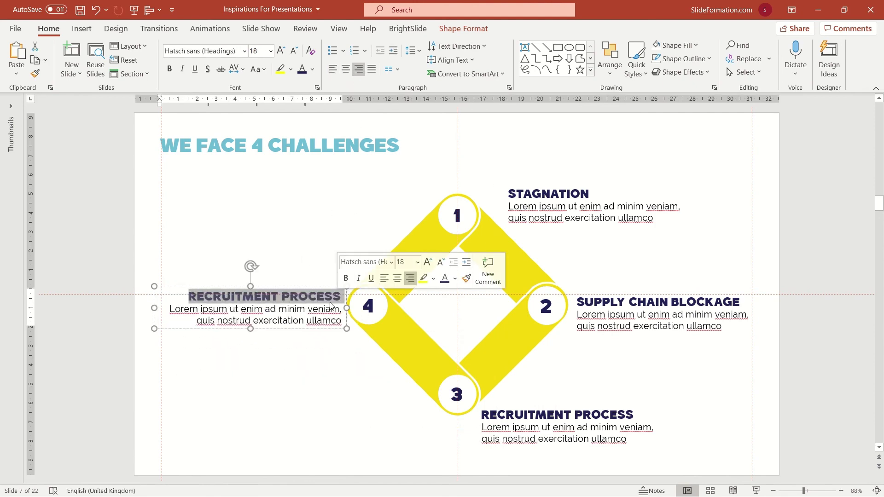
{"action": "type", "text": "LACK OF QUALI"}
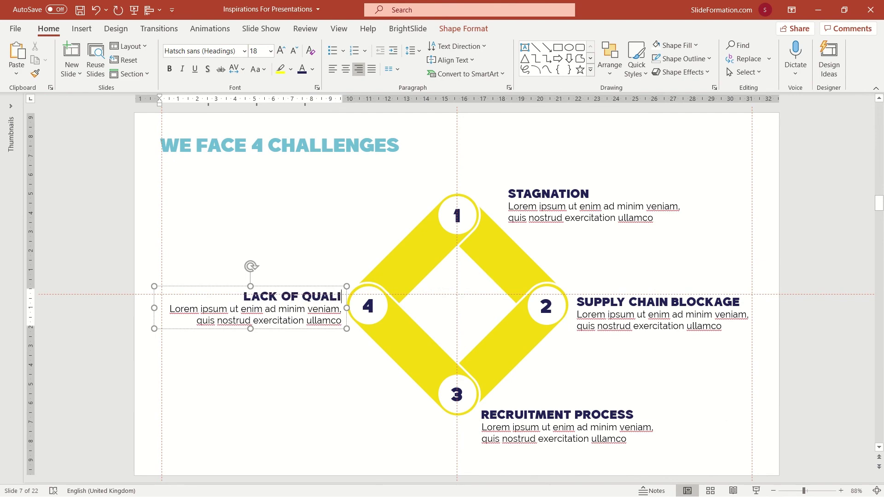
{"action": "type", "text": "FIED WORKFO"}
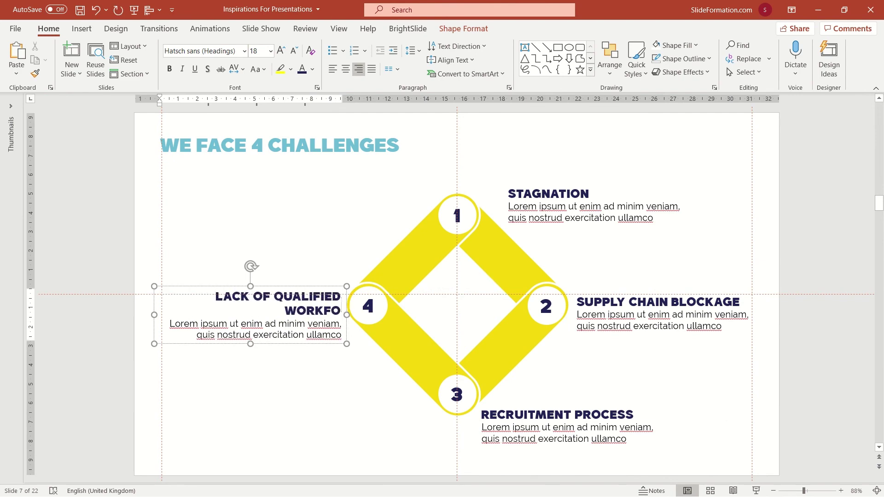
{"action": "type", "text": "RCE"}
{"action": "left_click", "coordinate": [325, 282]}
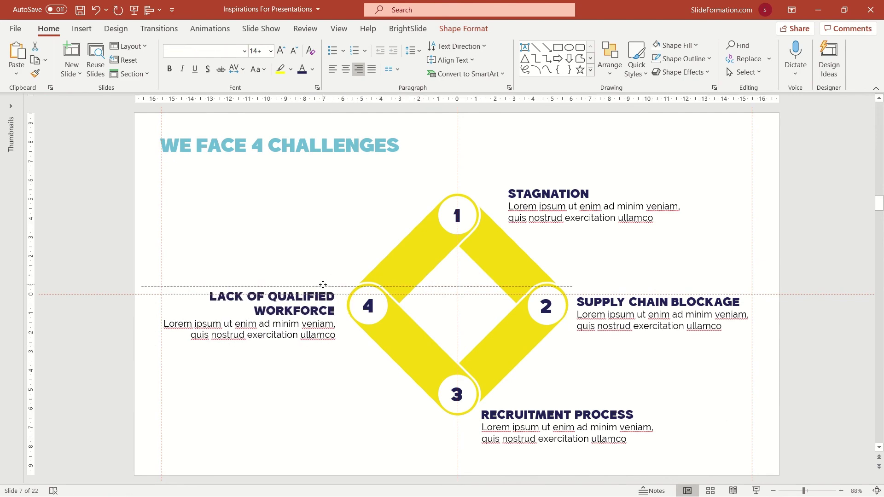